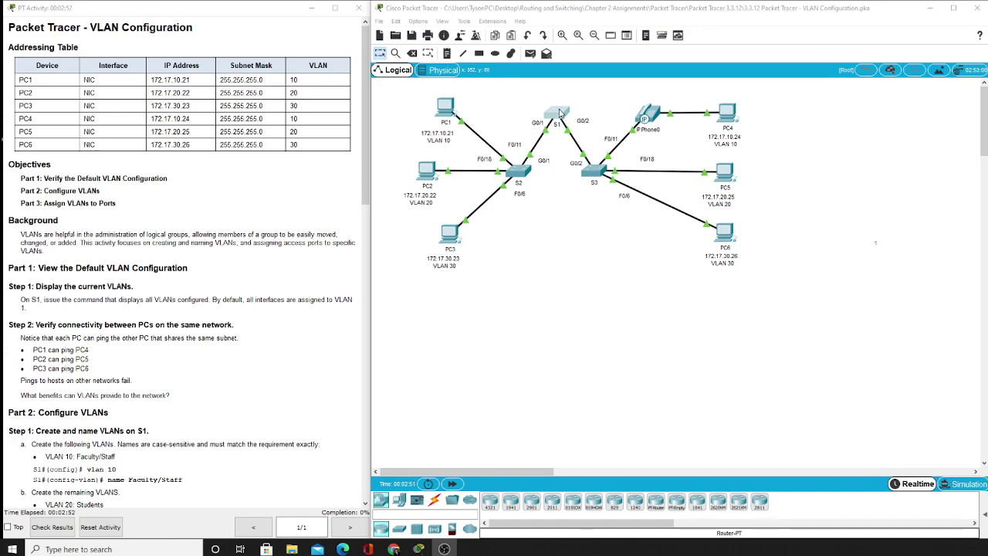
# - Open S1's CLI and run show vlan brief, widening the console so the VLAN table fits
pyautogui.click(561, 113)
pyautogui.moveTo(965, 108); pyautogui.dragTo(647, 108)
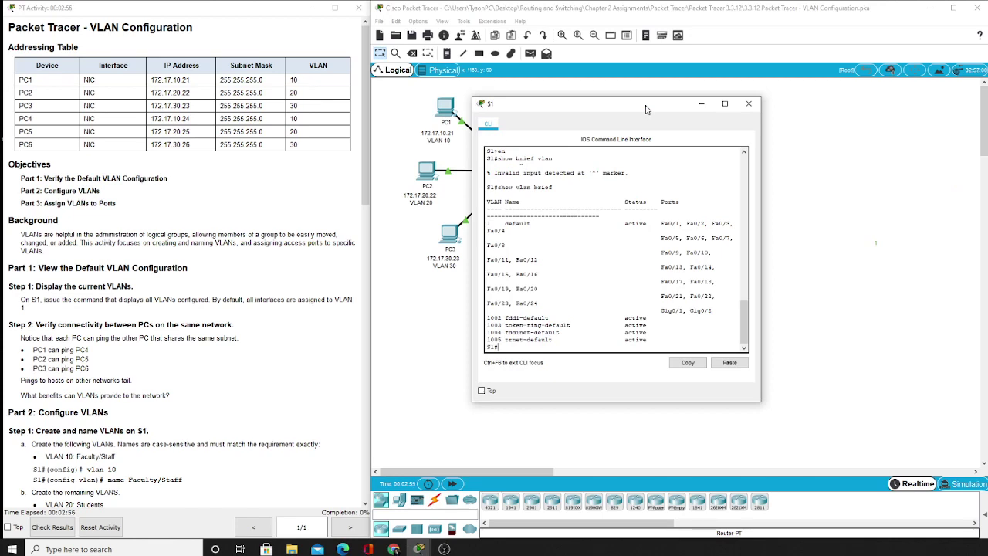
pyautogui.press('Return')
pyautogui.press('Return')
pyautogui.press('Return')
pyautogui.press('Return')
pyautogui.press('Return')
pyautogui.press('Return')
pyautogui.press('Return')
pyautogui.press('Return')
pyautogui.press('Return')
pyautogui.press('Return')
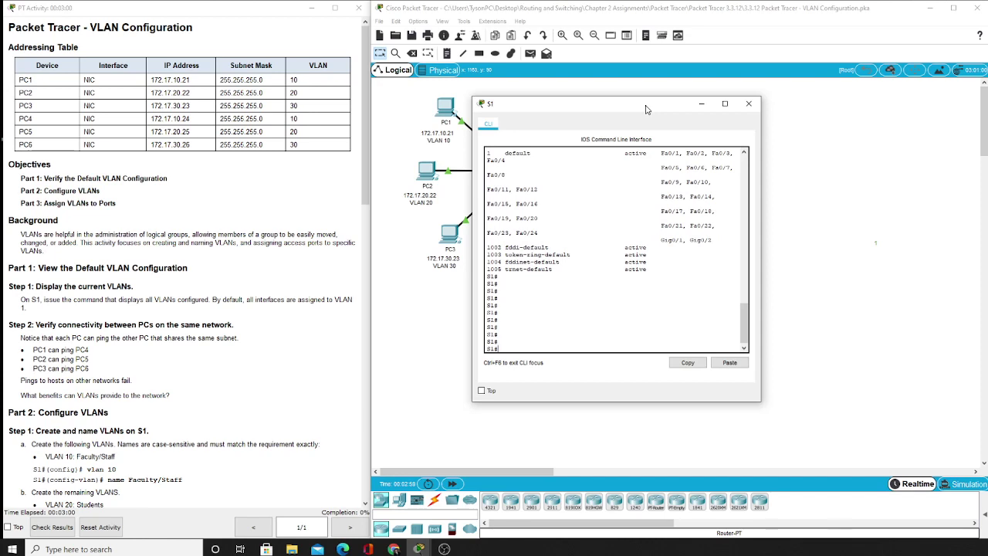
pyautogui.write('show vlan brief')
pyautogui.press('Return')
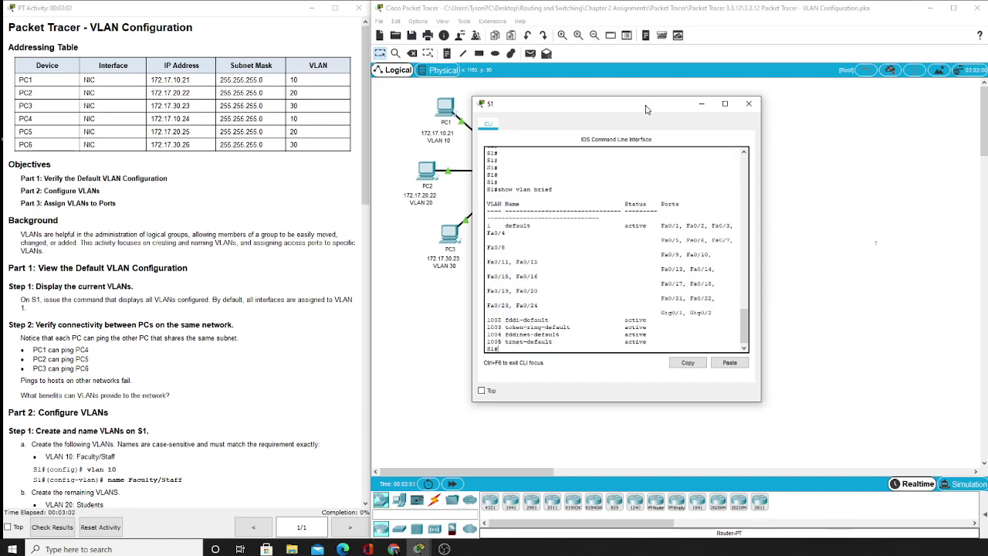
pyautogui.moveTo(761, 253); pyautogui.dragTo(880, 251)
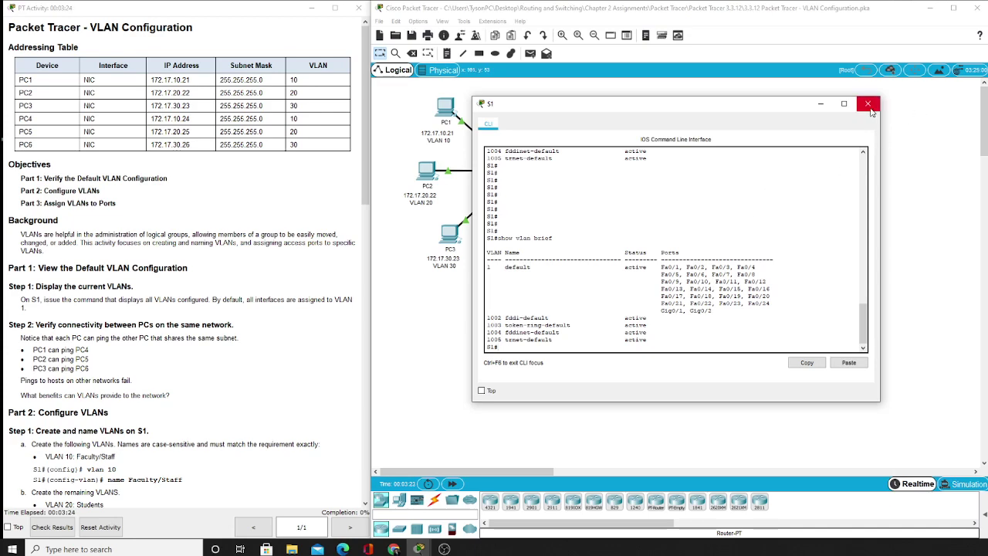
# - In global config on S1, create VLAN 10 named Faculty/Staff and VLAN 20 named Students
pyautogui.scroll(-5, 260, 352)
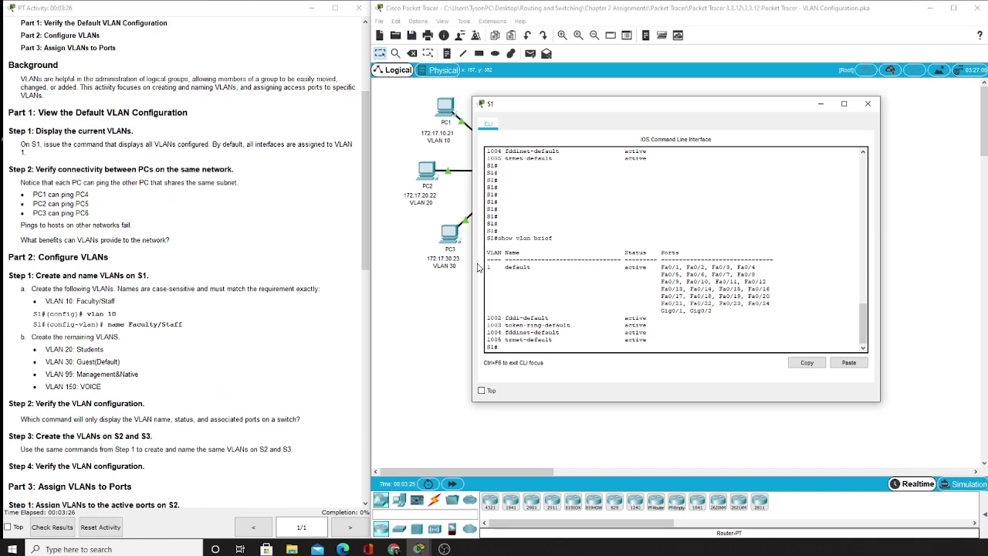
pyautogui.write('config t')
pyautogui.press('Return')
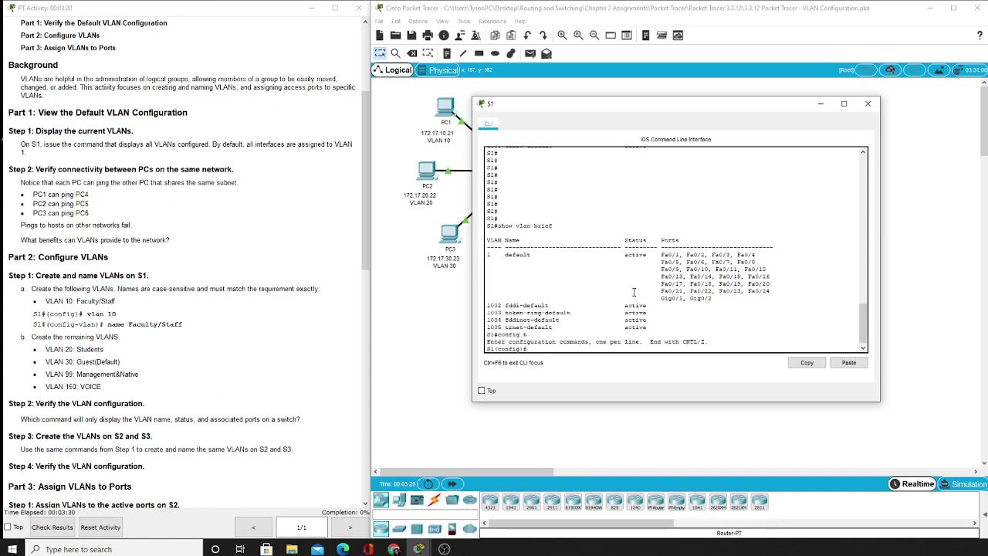
pyautogui.write('vlan 10')
pyautogui.press('Return')
pyautogui.write('name ')
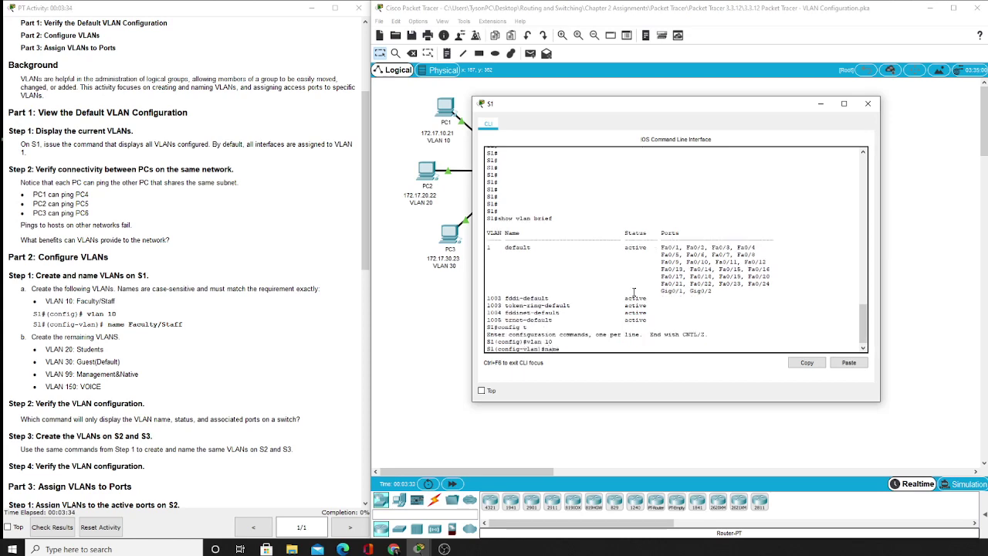
pyautogui.write('Faculty/Staff')
pyautogui.press('Return')
pyautogui.write('vlan 20')
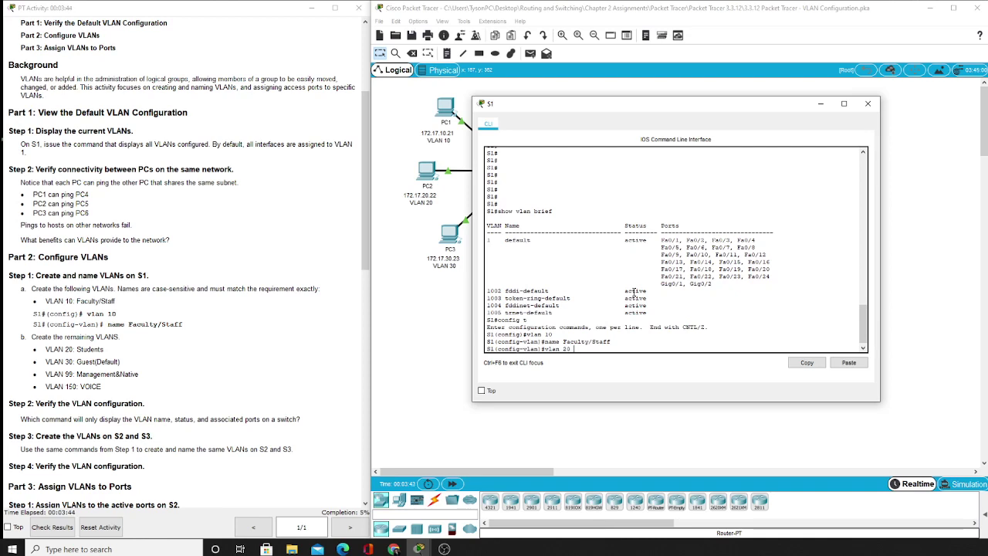
pyautogui.press('Return')
pyautogui.write('n')
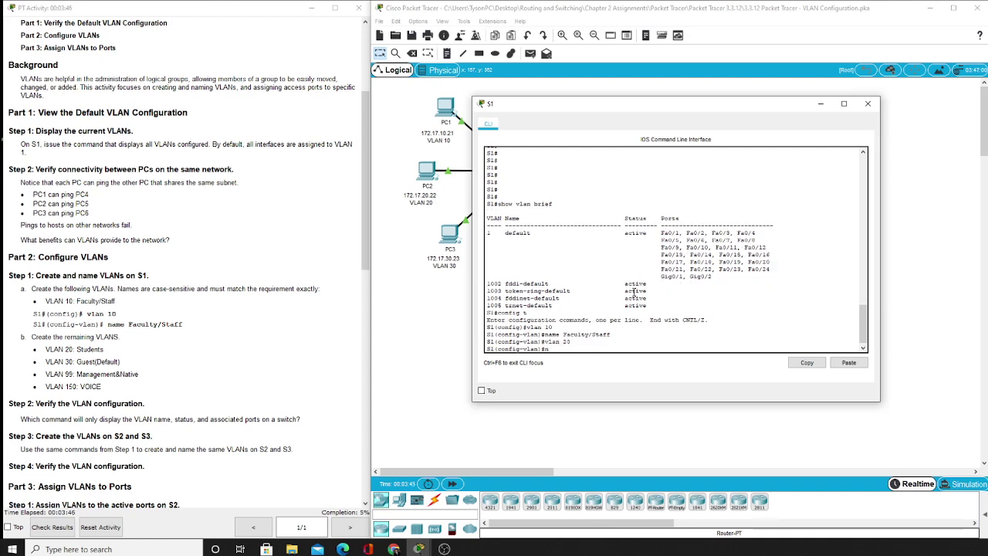
pyautogui.write('ame Students')
pyautogui.press('Return')
# - Create VLANs 30 Guest(Default), 99 Management&Native and 150 VOICE on S1
pyautogui.write('vlan 30')
pyautogui.press('Return')
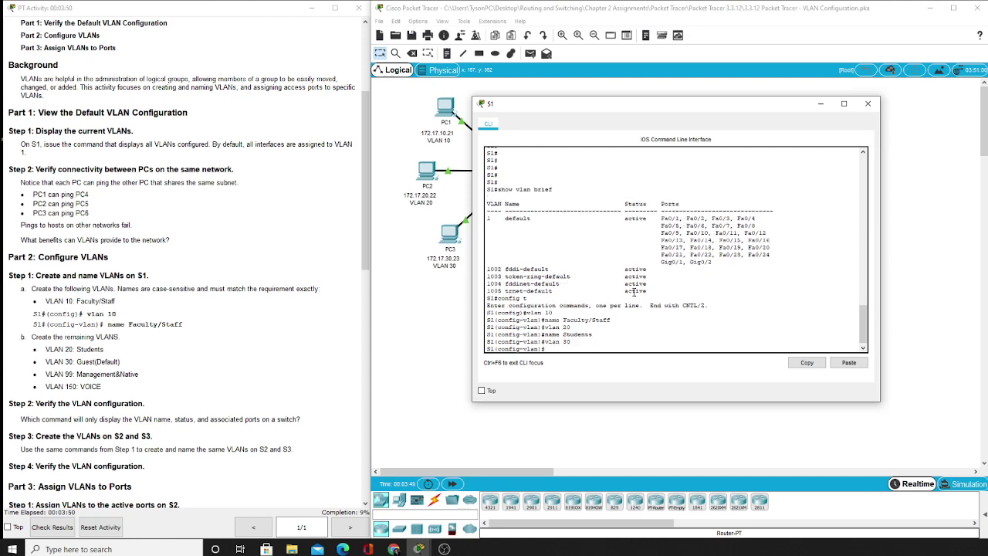
pyautogui.write('name Guest(Default)')
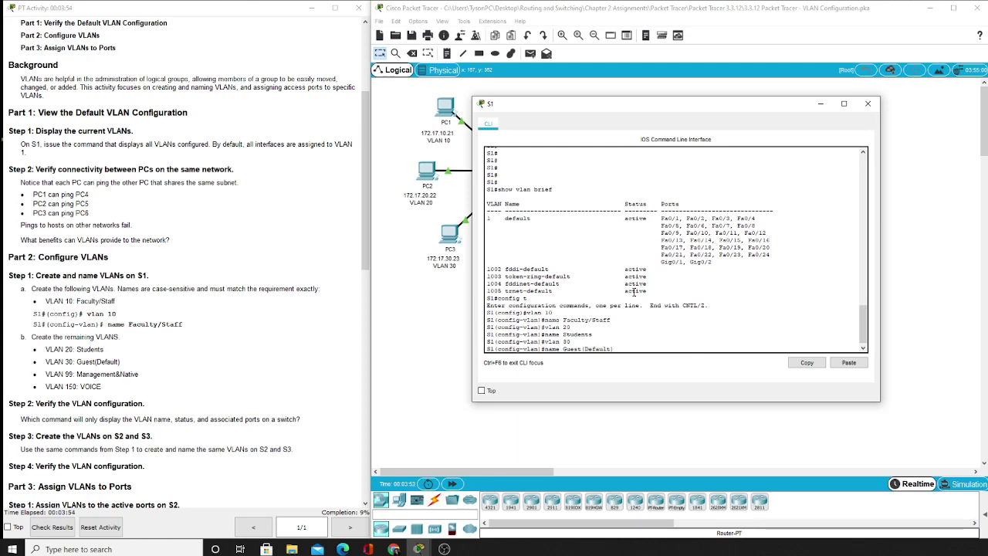
pyautogui.press('Return')
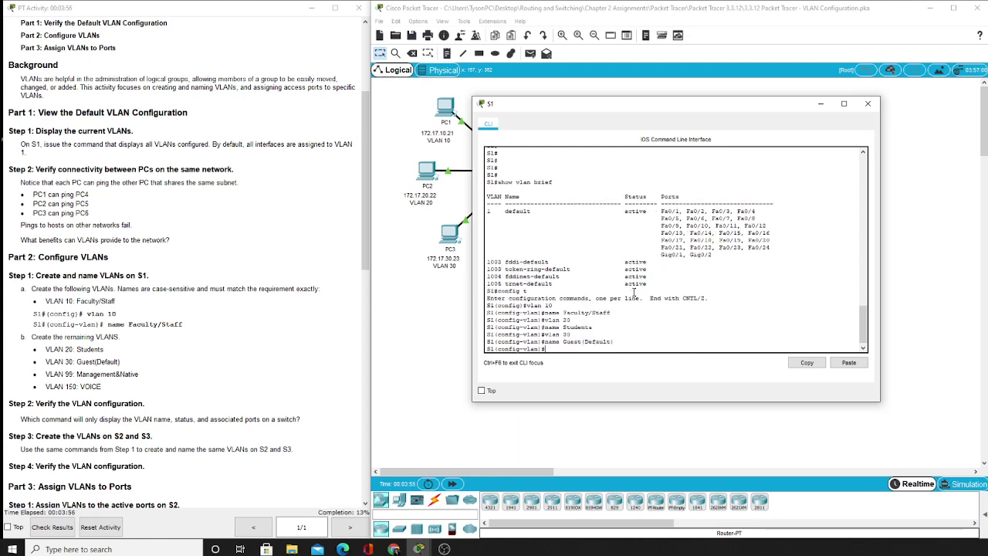
pyautogui.write('vlan 99')
pyautogui.press('Return')
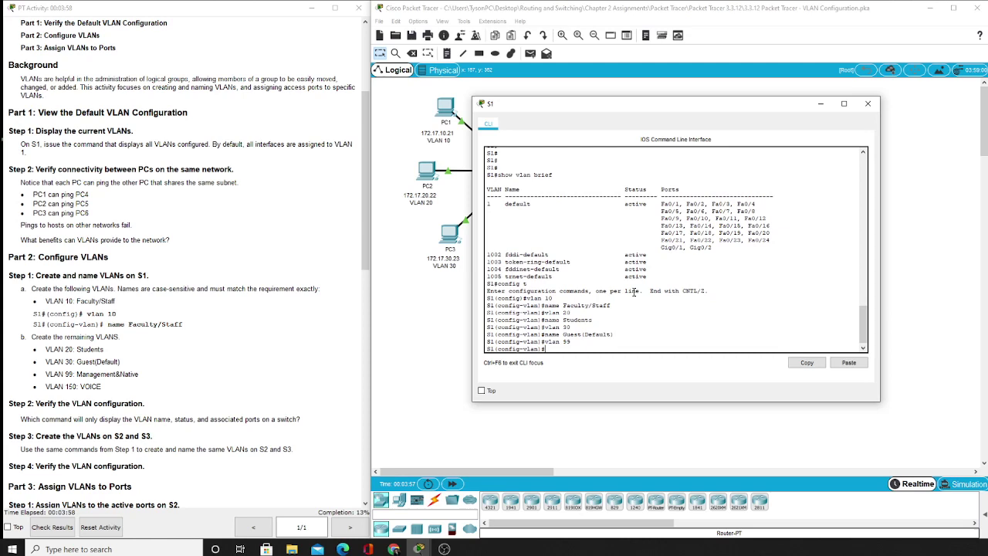
pyautogui.write('name Management')
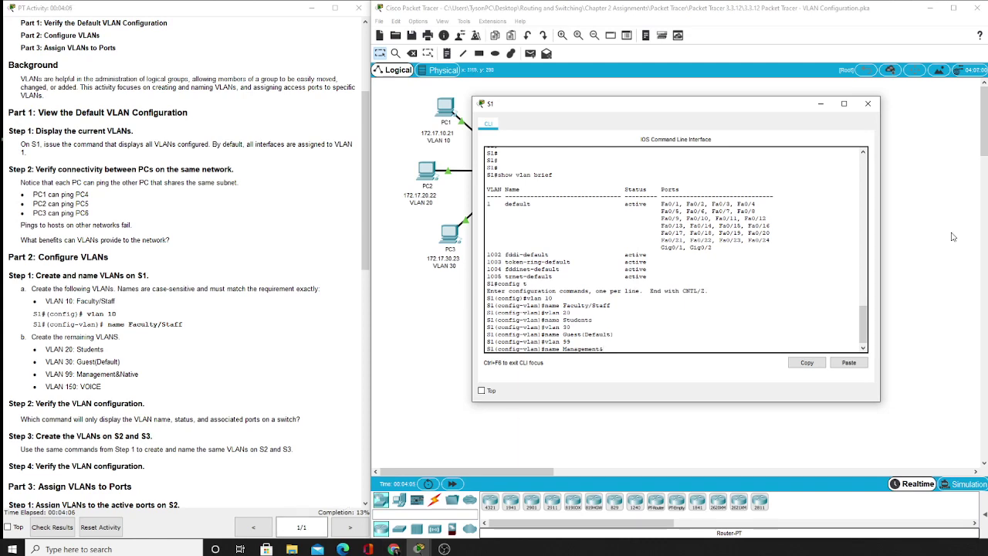
pyautogui.write('&Native')
pyautogui.press('Return')
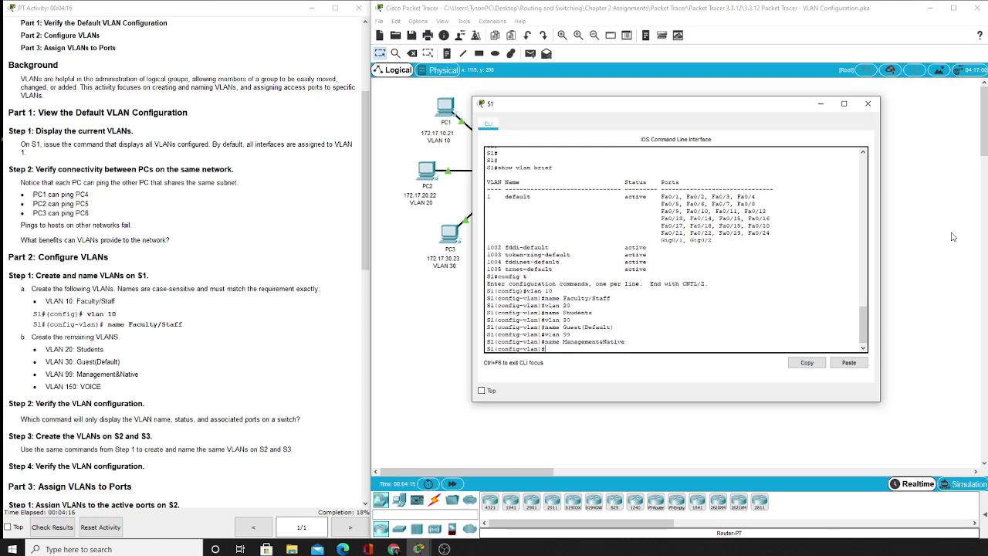
pyautogui.write('vlan 150')
pyautogui.press('Return')
pyautogui.write('name VOICE')
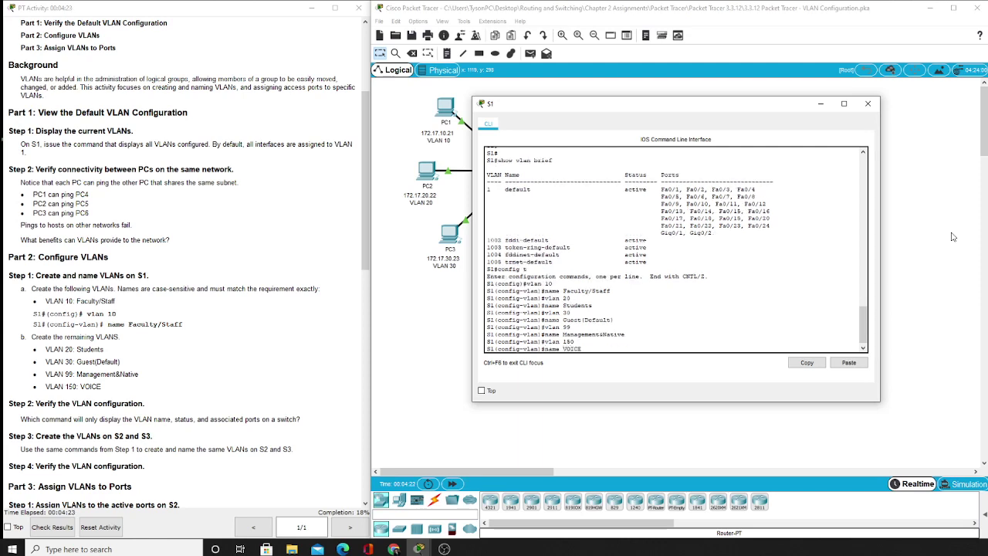
pyautogui.press('Return')
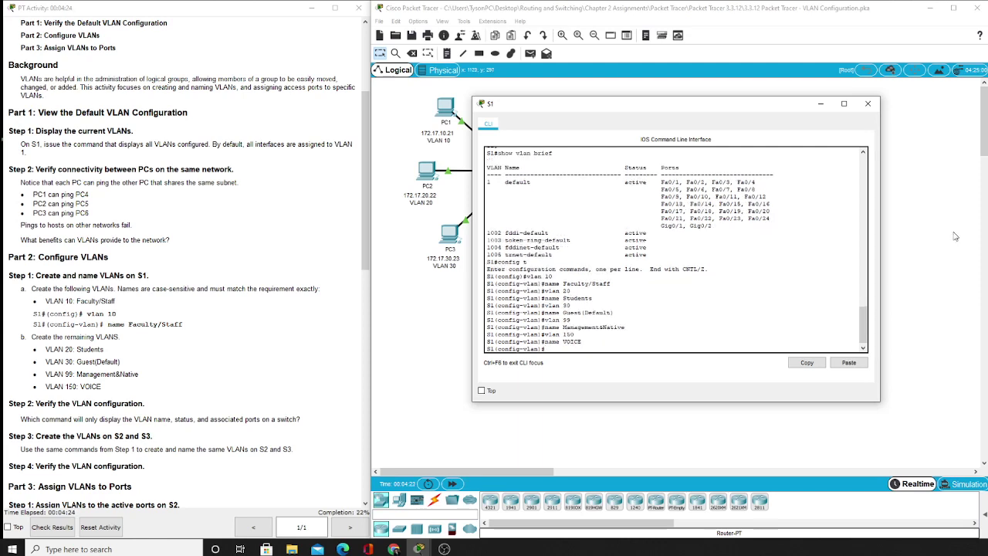
# - Exit VLAN mode and run do show vlan brief to confirm S1's VLANs 10, 20, 30, 99 and 150
pyautogui.moveTo(981, 125); pyautogui.dragTo(981, 138)
pyautogui.write('exit')
pyautogui.press('Return')
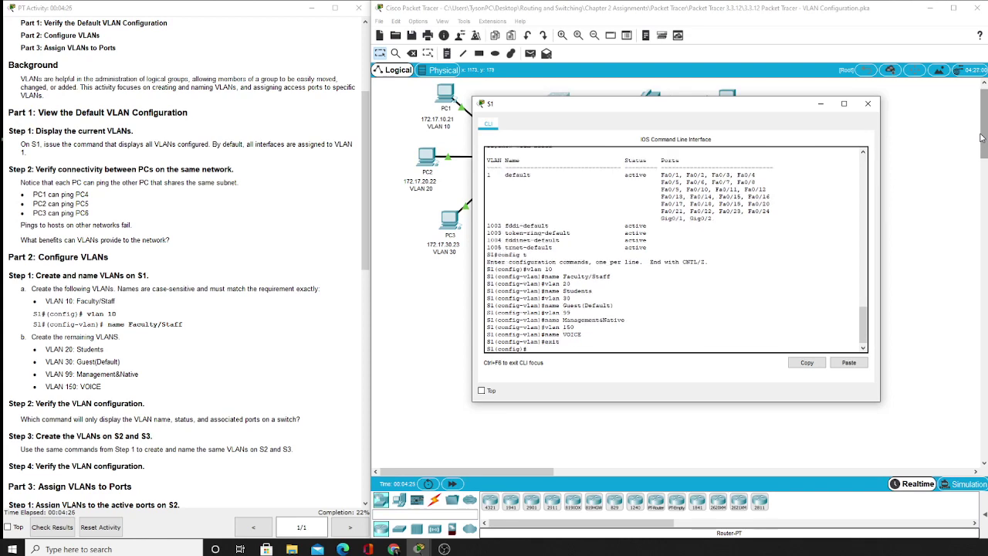
pyautogui.write('do show vlan brief')
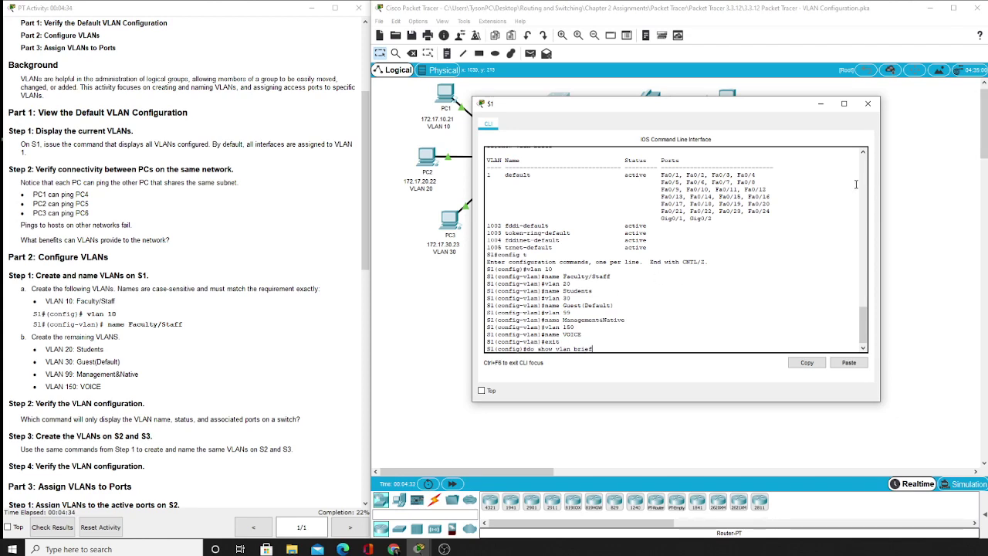
pyautogui.press('Return')
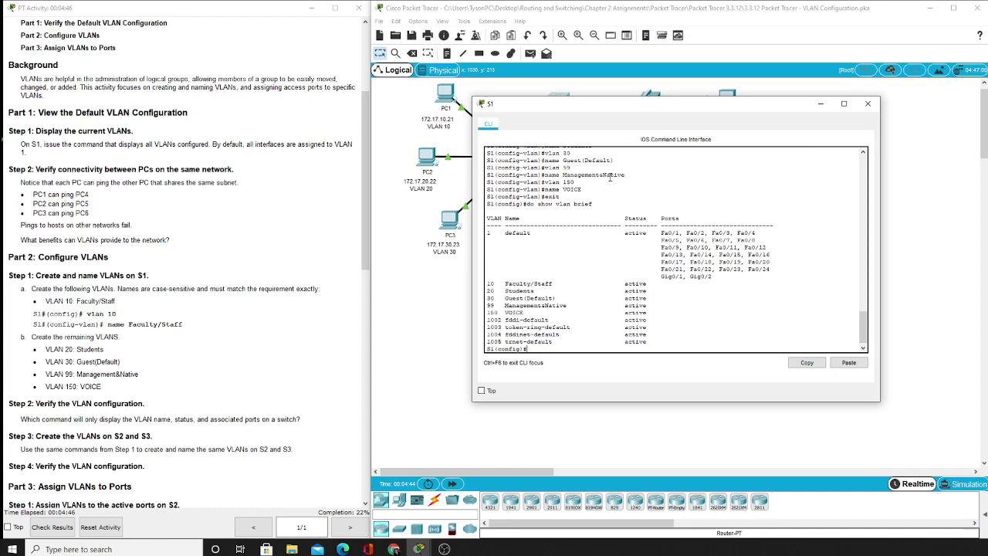
pyautogui.scroll(-1, 272, 278)
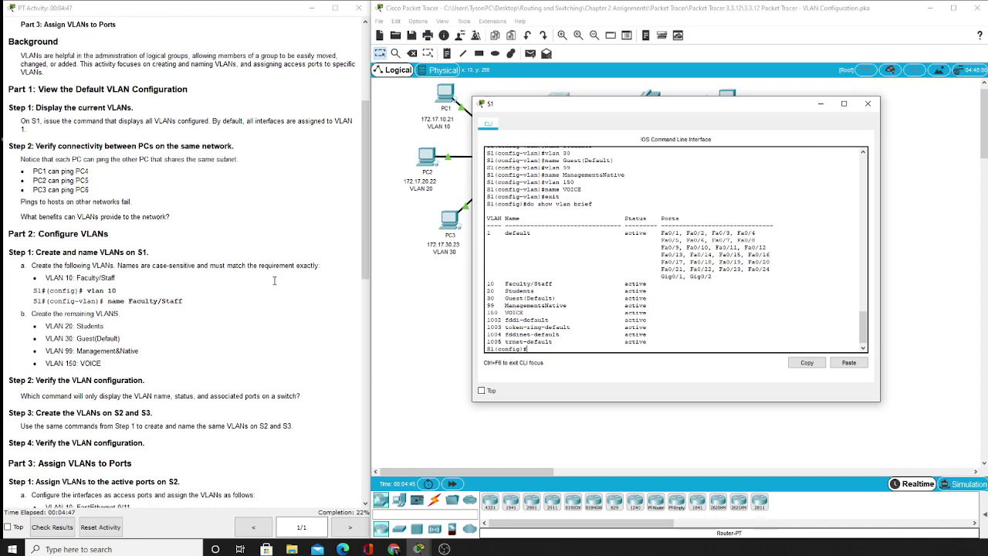
# - Close S1's console, open S2's CLI and enter privileged and global configuration mode
pyautogui.click(868, 103)
pyautogui.click(519, 159)
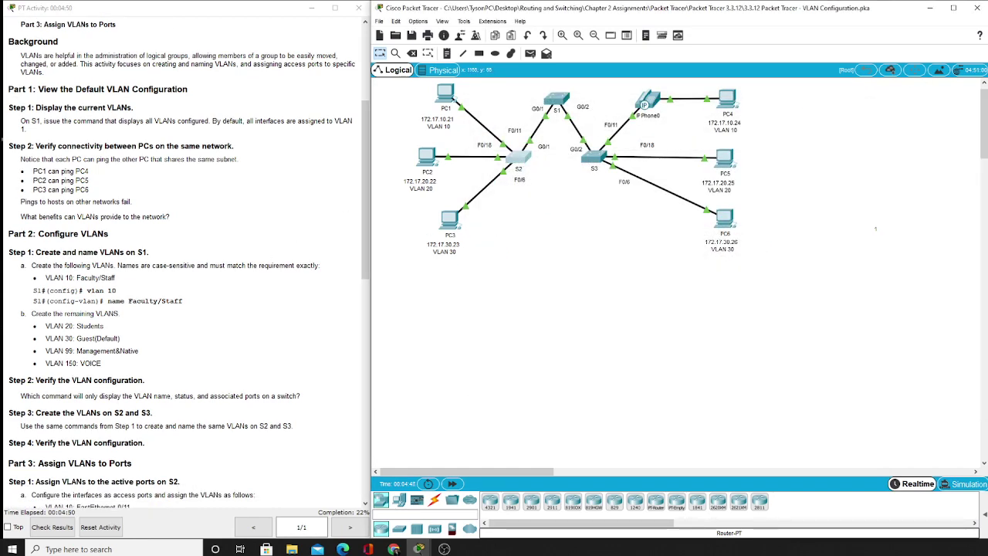
pyautogui.moveTo(726, 133); pyautogui.dragTo(617, 139)
pyautogui.press('Return')
pyautogui.write('en')
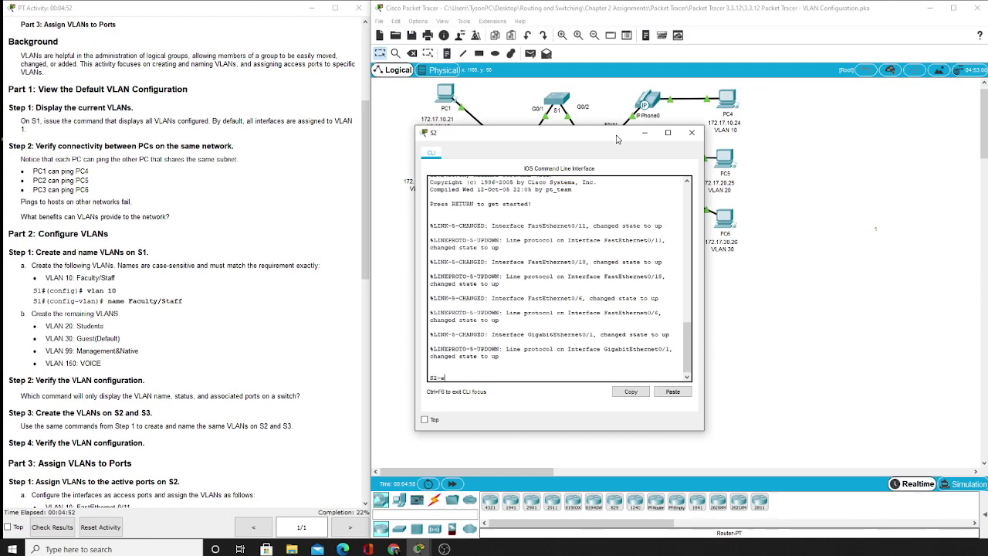
pyautogui.press('Return')
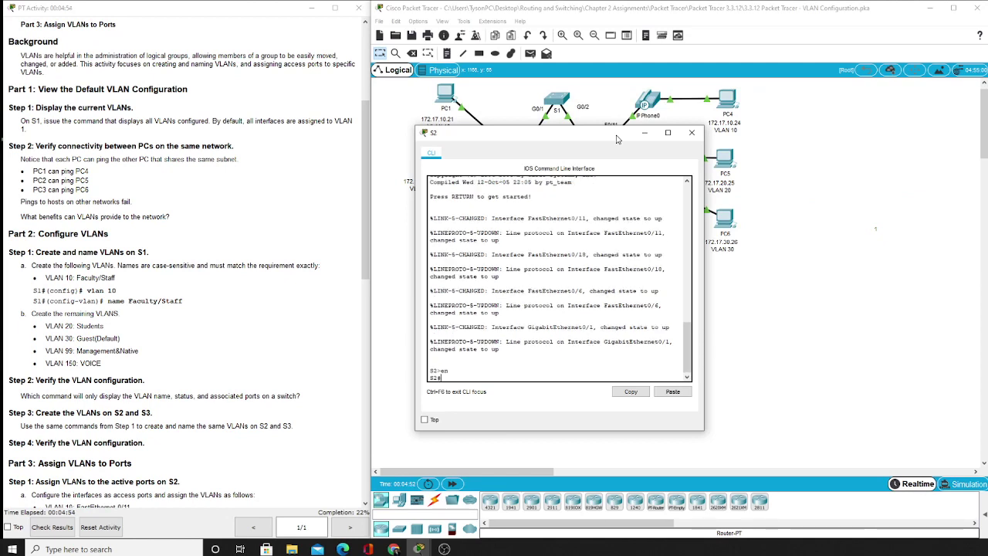
pyautogui.write('config t')
pyautogui.press('Return')
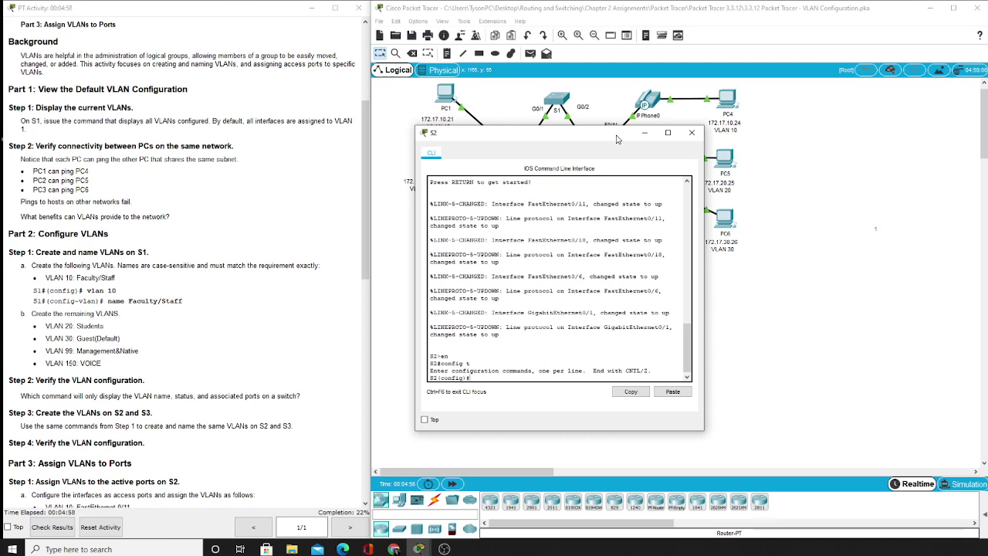
# - Create VLAN 10 Faculty/Staff and VLAN 20 Students on S2
pyautogui.write('vlan 10')
pyautogui.press('Return')
pyautogui.write('na')
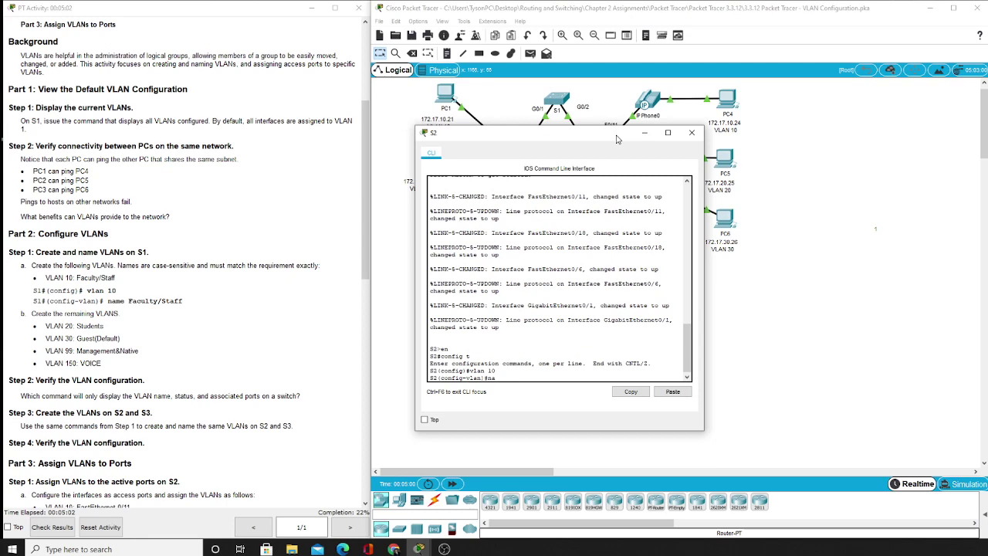
pyautogui.write('me Faculty/Staff')
pyautogui.press('Return')
pyautogui.write('vlan)#v')
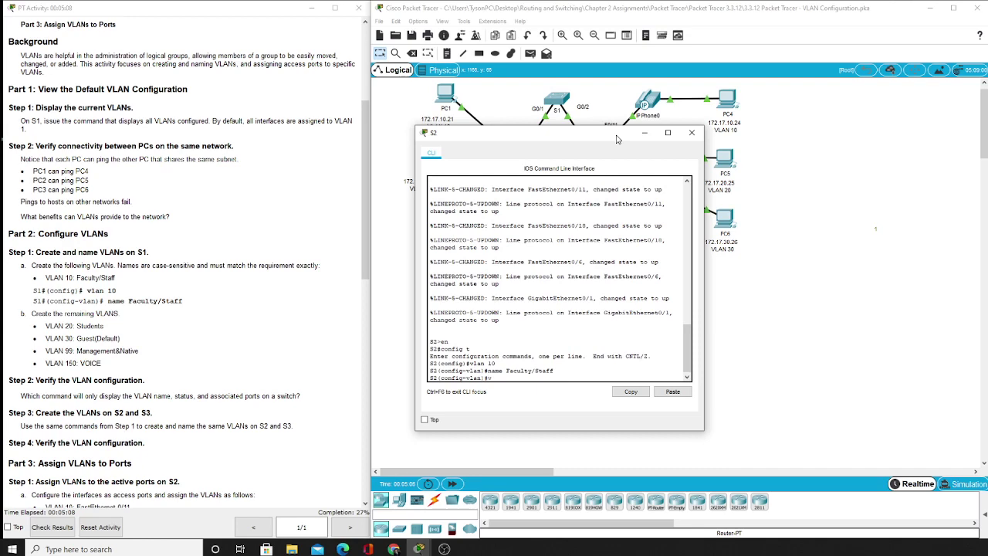
pyautogui.write('lan 20')
pyautogui.press('Return')
pyautogui.write('v')
pyautogui.press('BackSpace')
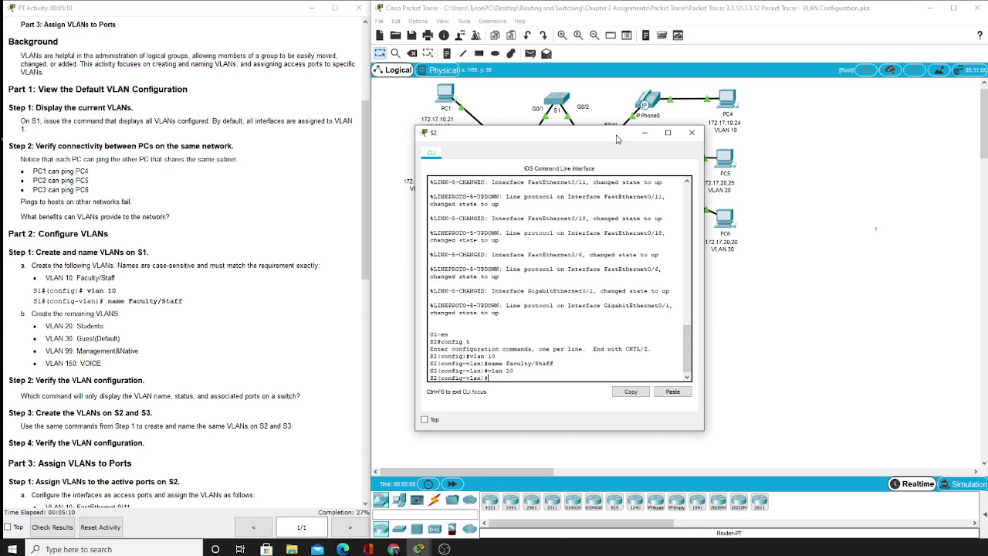
pyautogui.write('name Students')
pyautogui.press('Return')
# - Create VLANs 30 Guest(Default), 99 Management&Native and 150 VOICE on S2
pyautogui.write('vlan)#vlan 30')
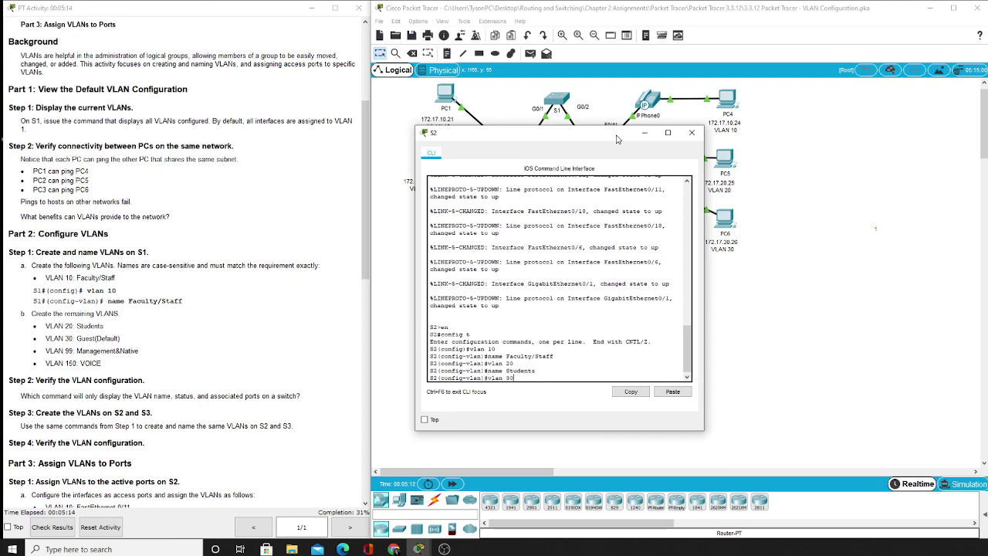
pyautogui.press('Return')
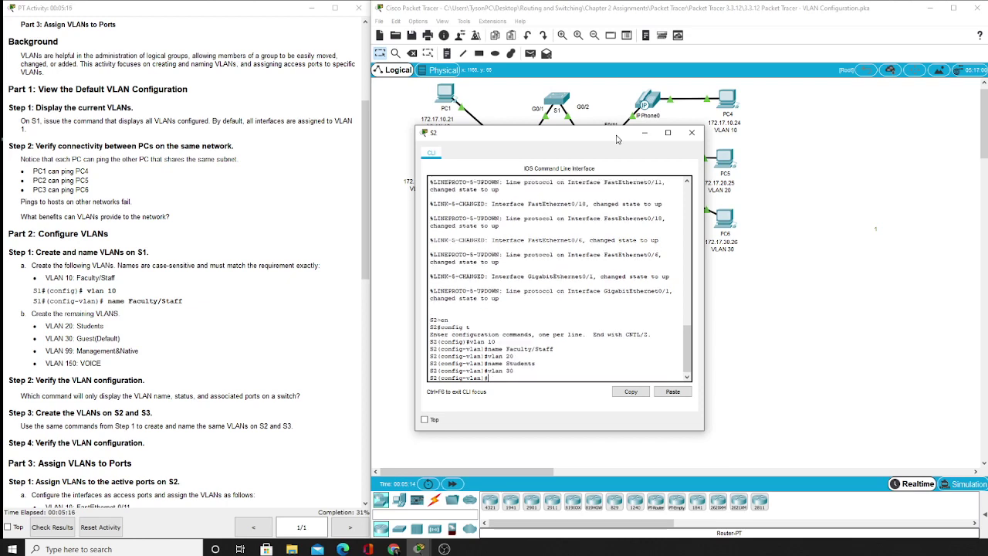
pyautogui.write('name Guest(')
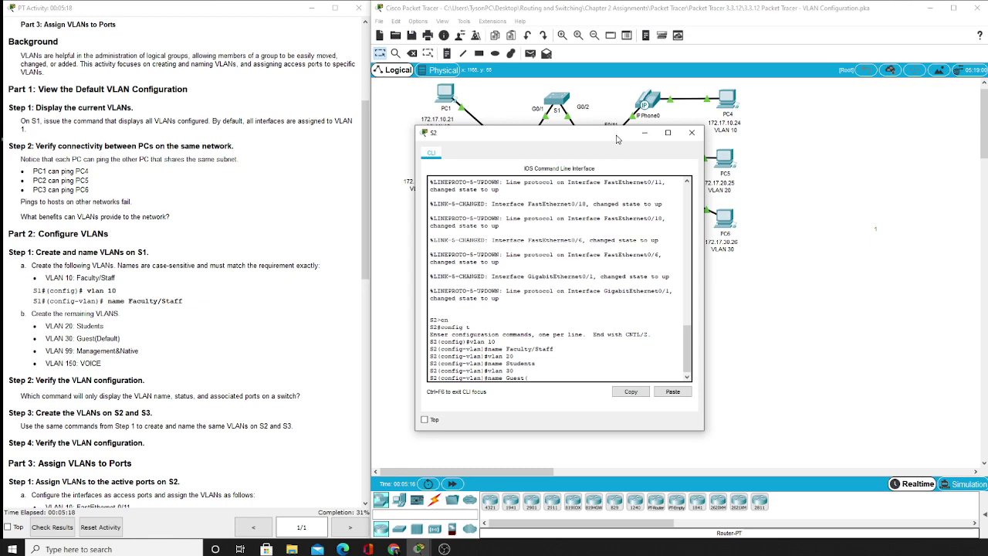
pyautogui.write('Default)')
pyautogui.press('Return')
pyautogui.write('vlan 99')
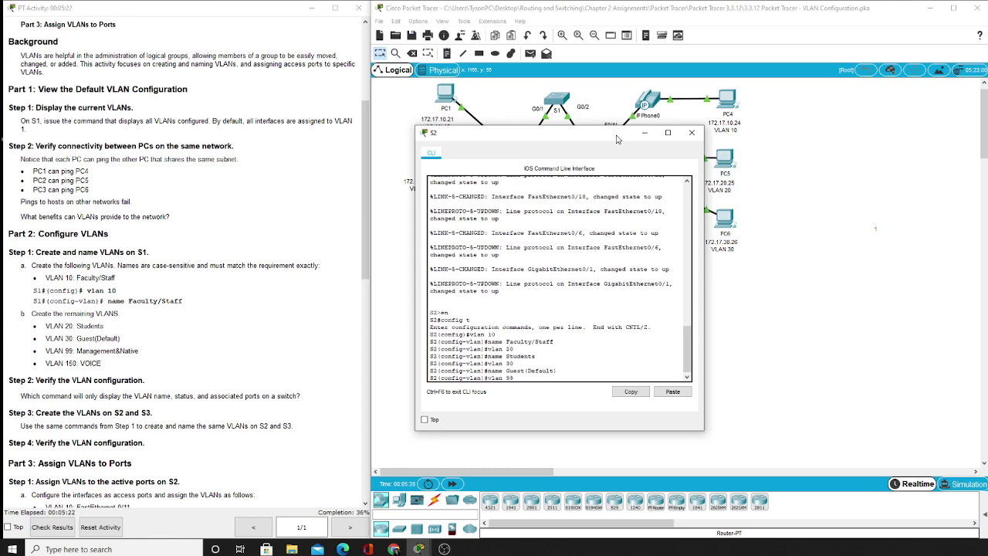
pyautogui.press('Return')
pyautogui.write('name ')
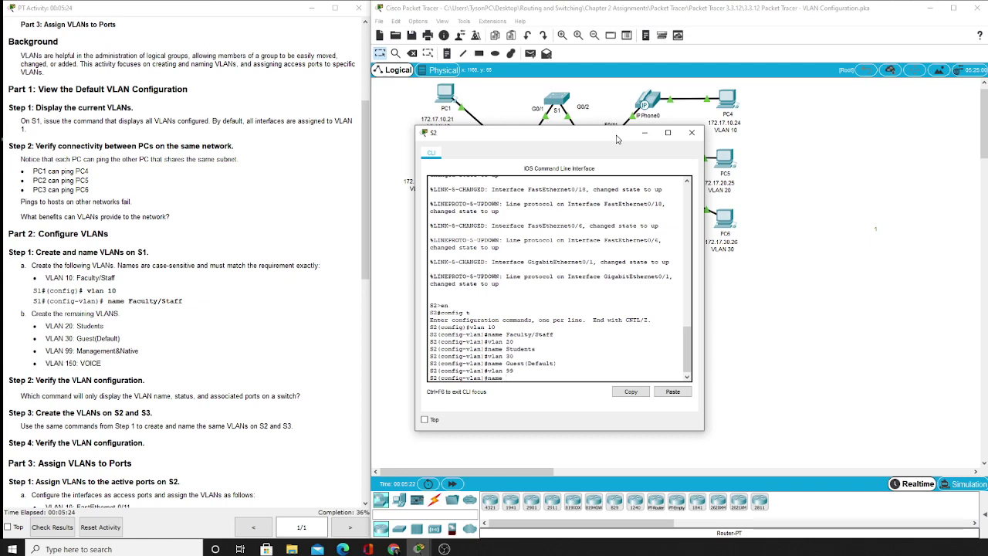
pyautogui.write('Management&Native')
pyautogui.press('Return')
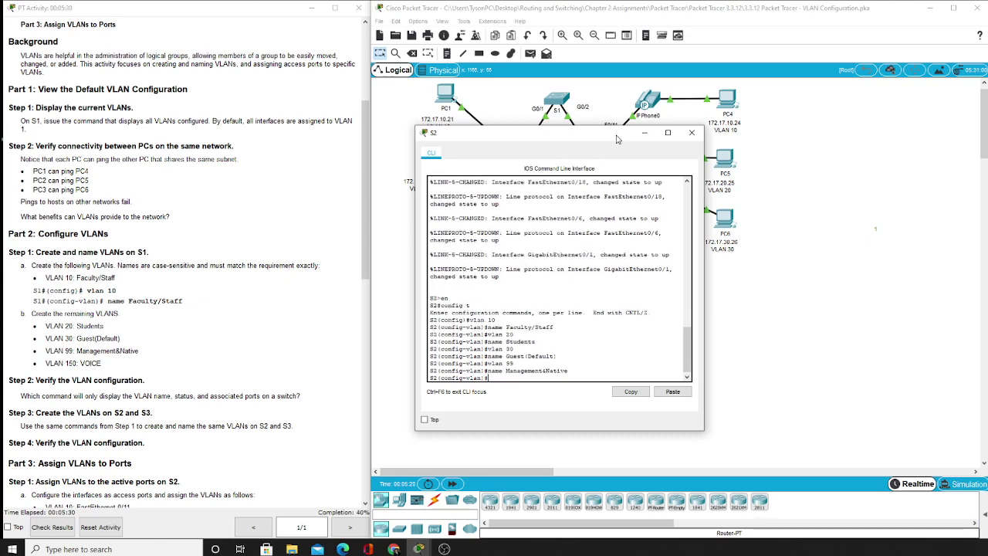
pyautogui.write('vlan 150')
pyautogui.press('Return')
pyautogui.write('n')
pyautogui.write('ame VOICE')
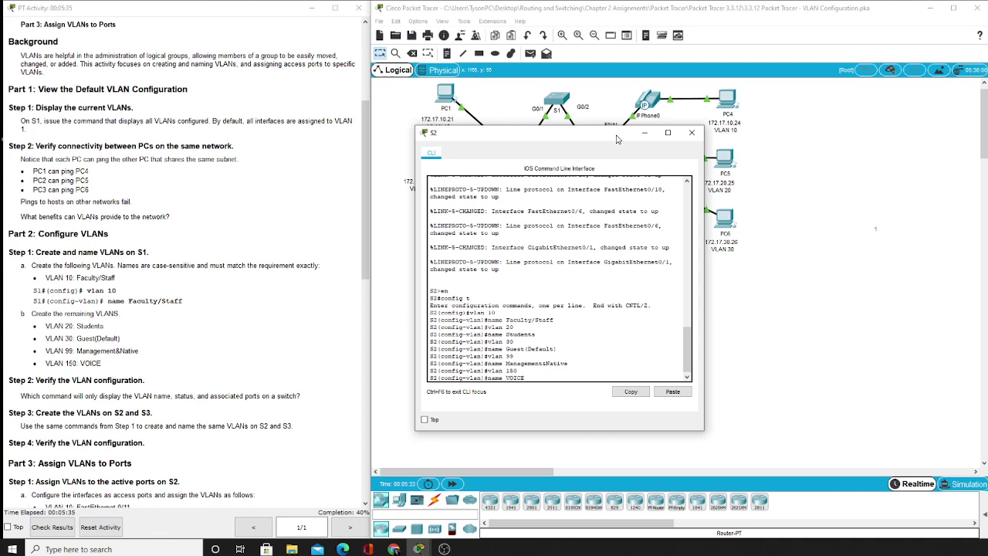
pyautogui.press('Return')
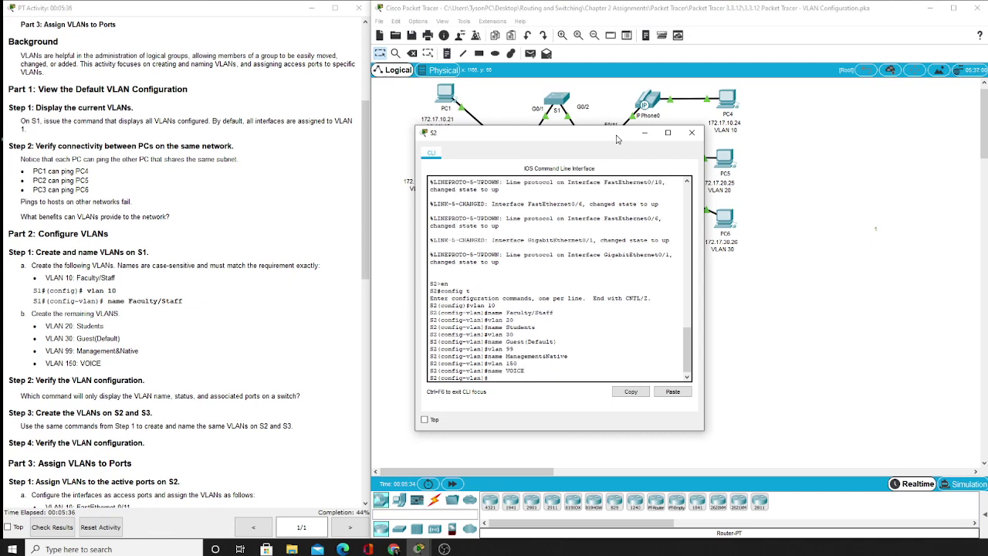
# - Exit VLAN mode, check S2's VLAN summary, and close S2's console
pyautogui.write('exit')
pyautogui.press('Return')
pyautogui.write('do show vlan brie')
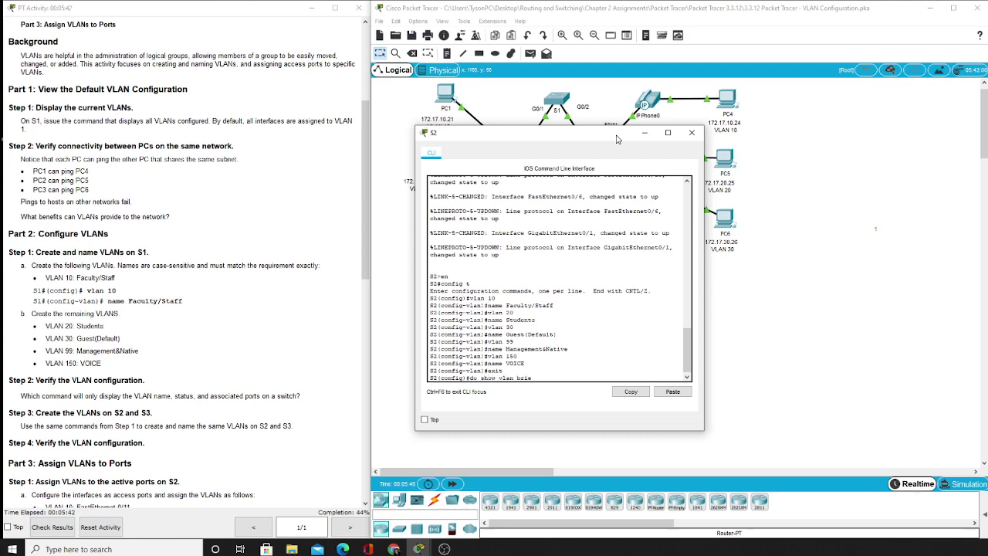
pyautogui.write('f')
pyautogui.press('Return')
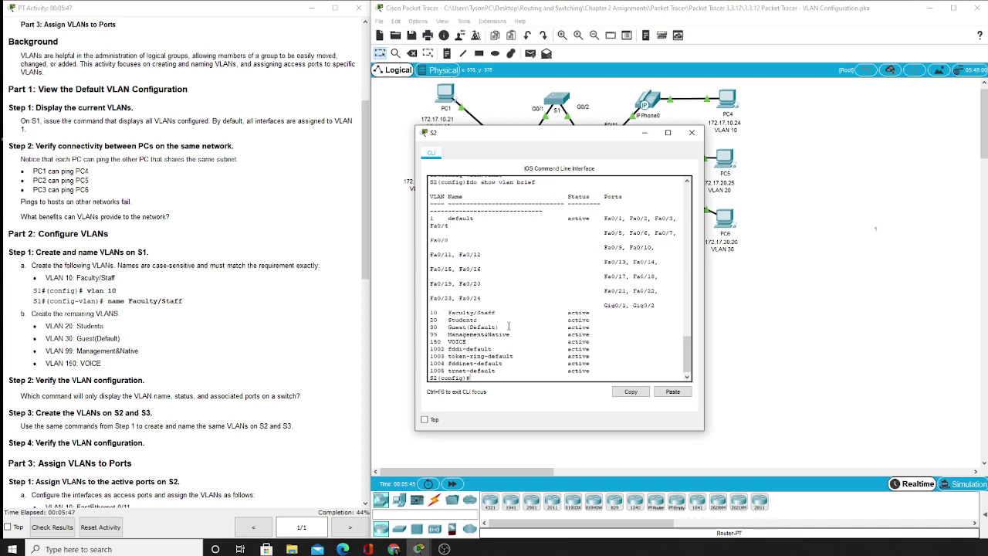
pyautogui.click(692, 133)
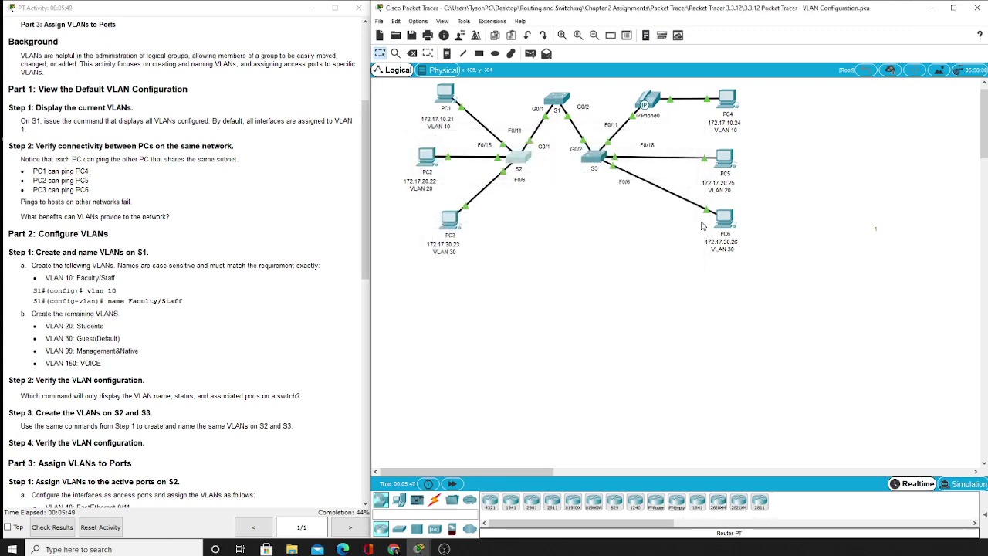
# - Open S3's CLI and enter privileged and global configuration mode
pyautogui.click(596, 158)
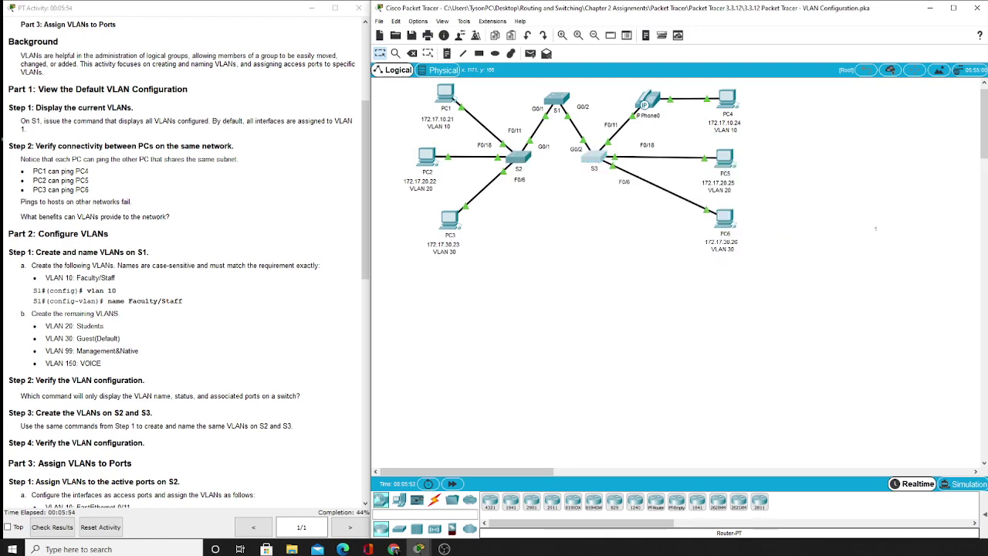
pyautogui.press('Return')
pyautogui.write('en')
pyautogui.press('Return')
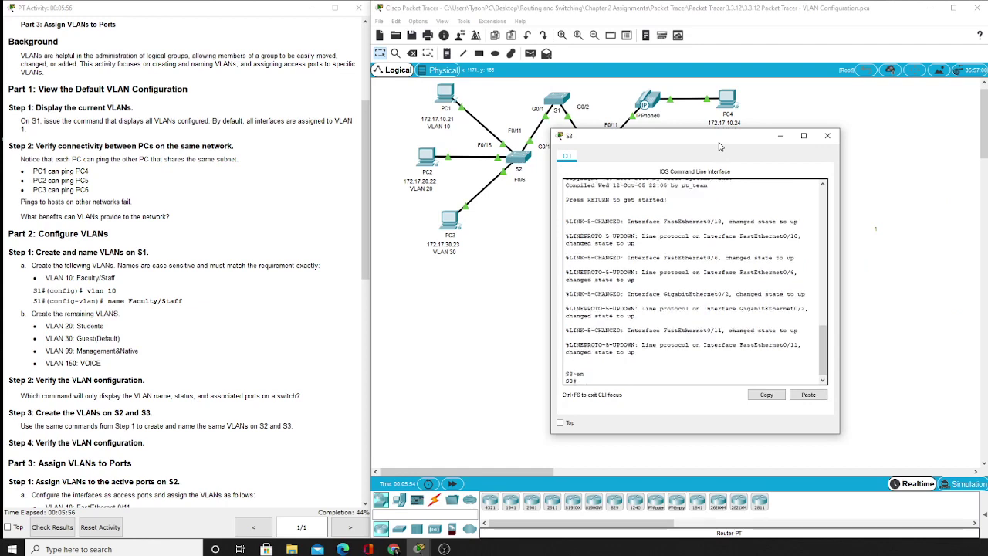
pyautogui.write('configt t')
pyautogui.press('Return')
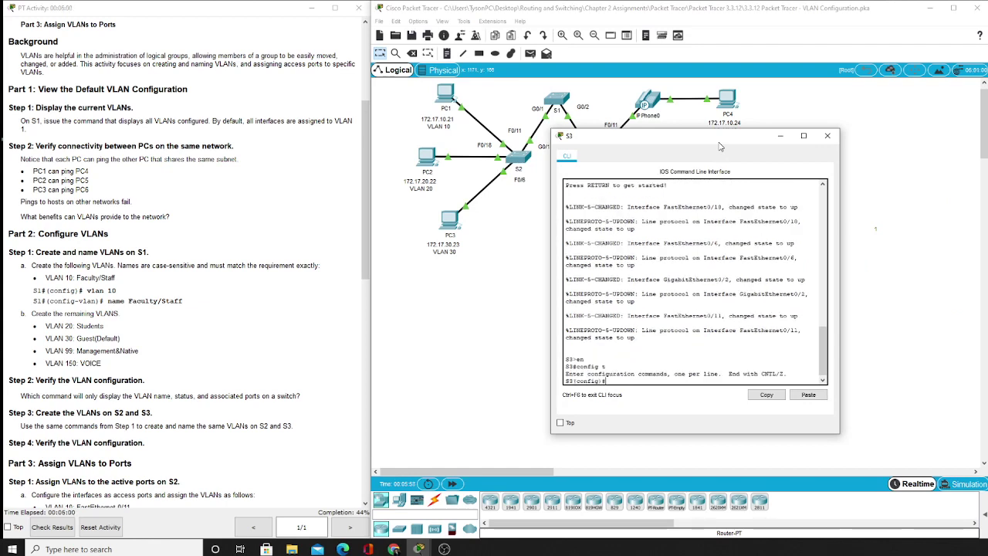
# - Create VLANs 10 Faculty/Staff, 20 Students and 30 Guest(Default) on S3
pyautogui.write('vlan ')
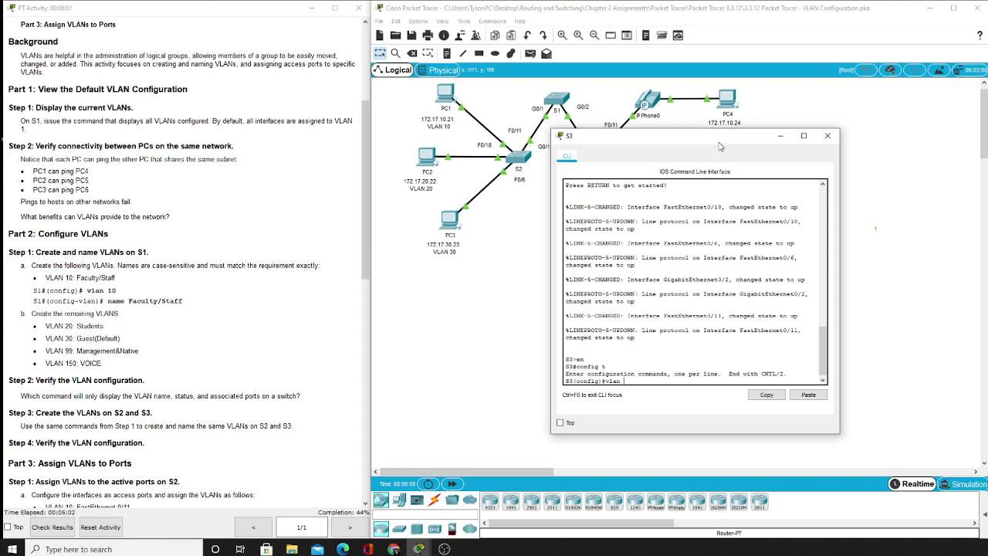
pyautogui.write('10')
pyautogui.press('Return')
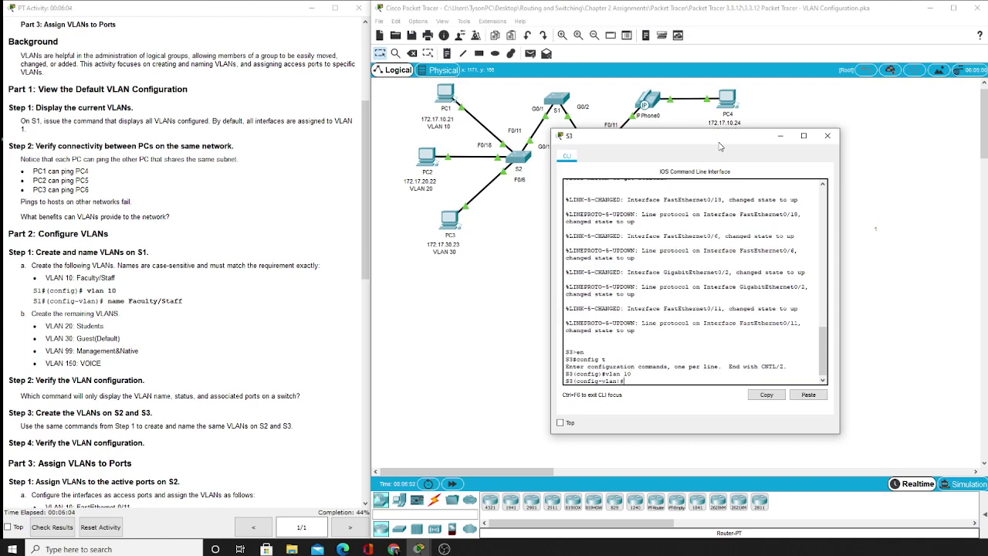
pyautogui.write('name Faculty/Staff')
pyautogui.press('Return')
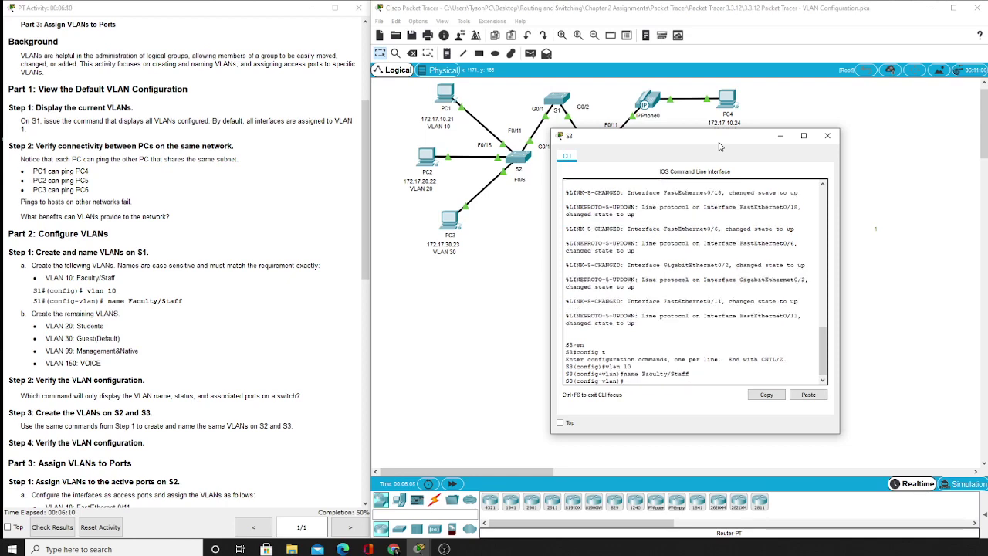
pyautogui.write('vlan 20')
pyautogui.press('Return')
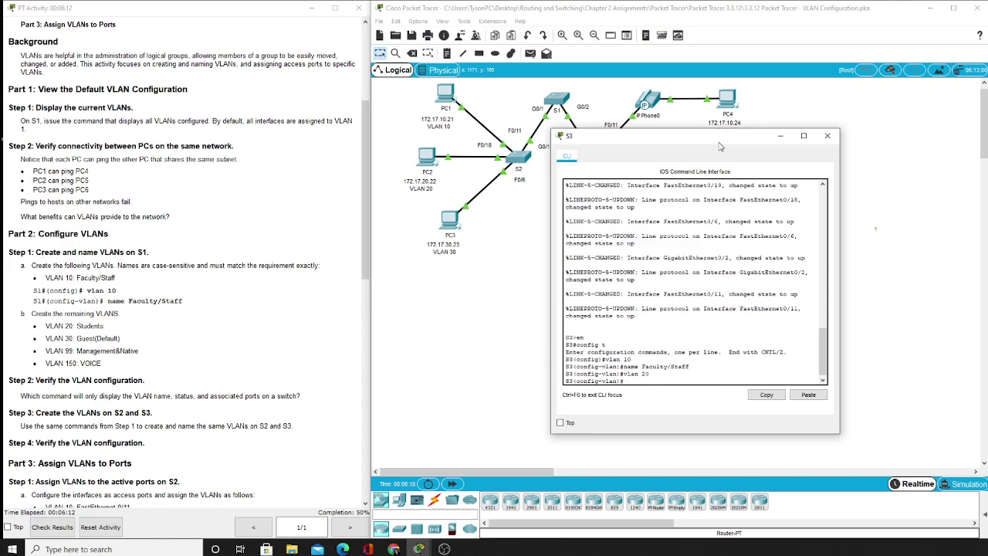
pyautogui.write('name Students')
pyautogui.press('Return')
pyautogui.write('vlan 3')
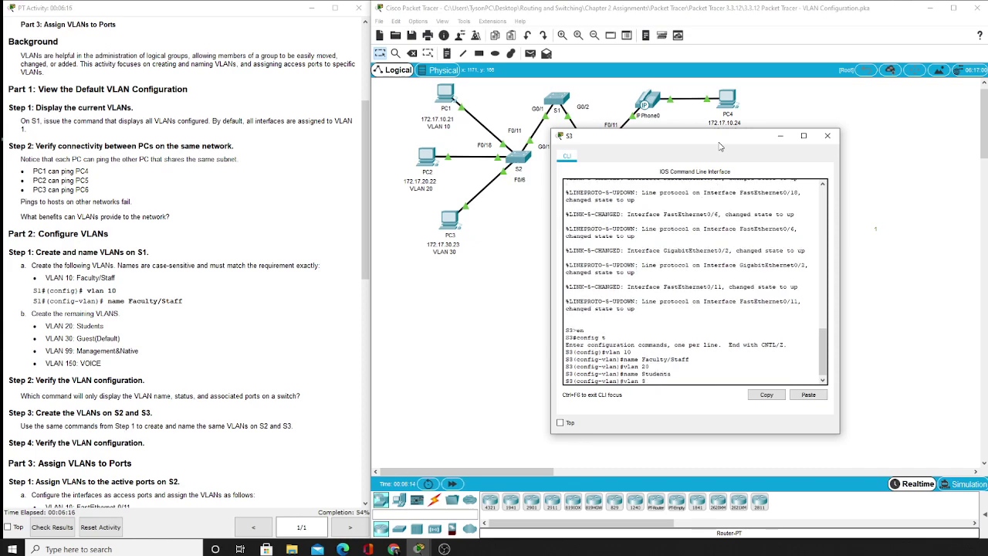
pyautogui.write('0')
pyautogui.press('Return')
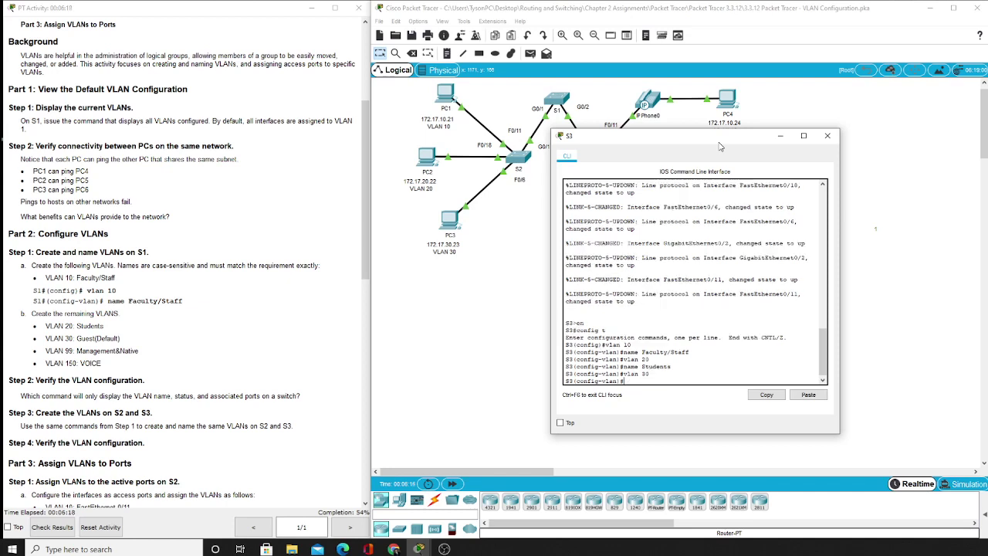
pyautogui.write('name Guest(Def')
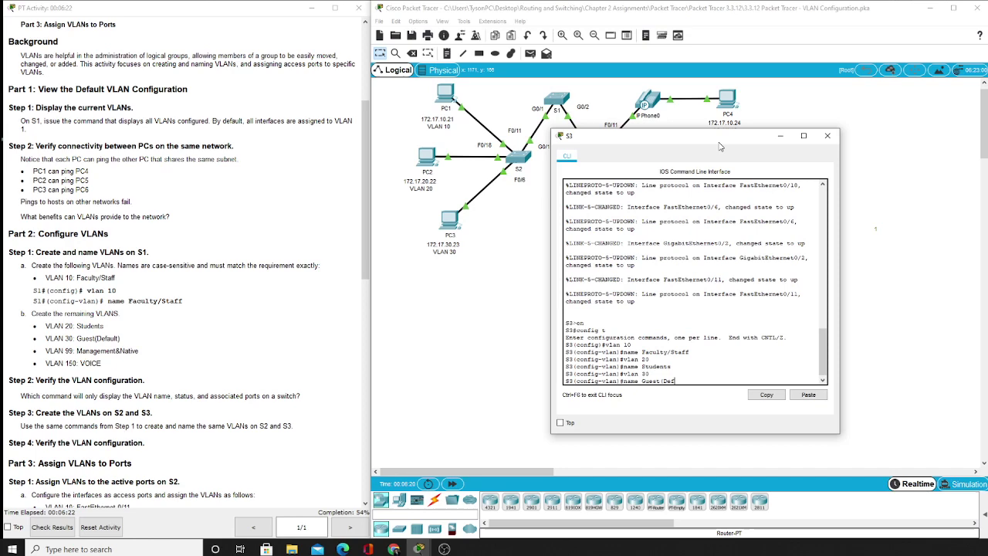
pyautogui.write('ault)')
pyautogui.press('Return')
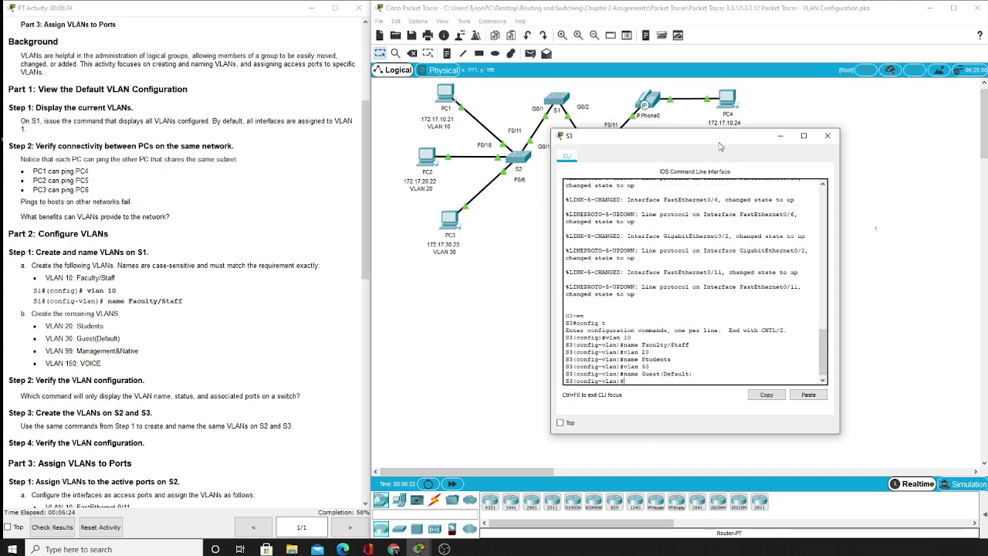
# - Create VLANs 99 Management&Native and 150 VOICE on S3, then exit VLAN mode
pyautogui.write('vlan 99')
pyautogui.press('Return')
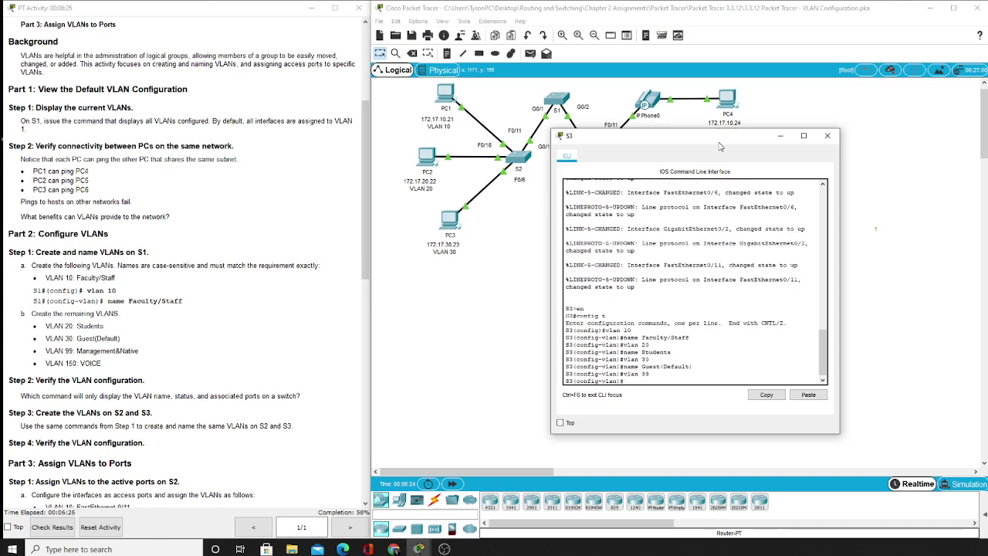
pyautogui.write('name Management&Native')
pyautogui.press('Return')
pyautogui.write('vlan')
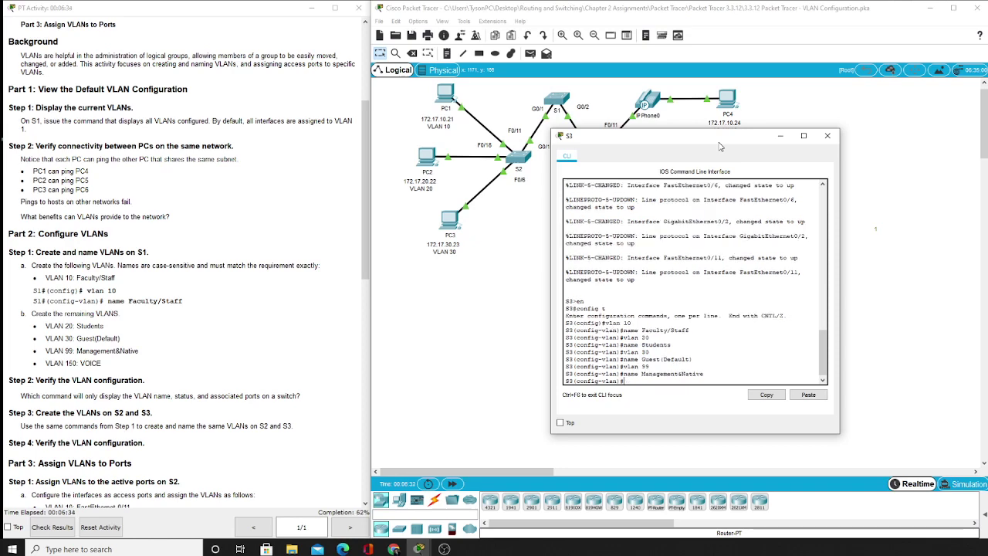
pyautogui.write(' 150')
pyautogui.press('Return')
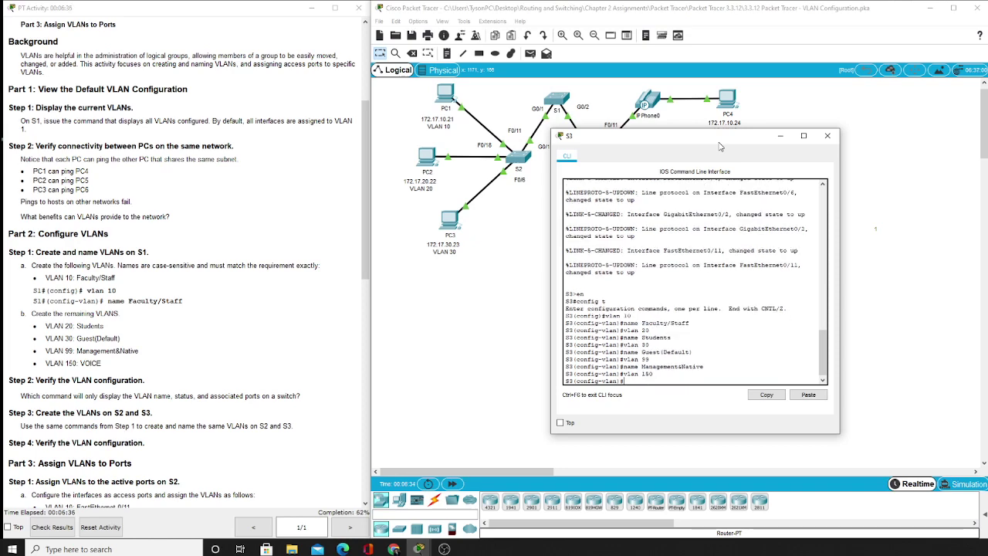
pyautogui.write('name VOICE')
pyautogui.press('Return')
pyautogui.write('ex')
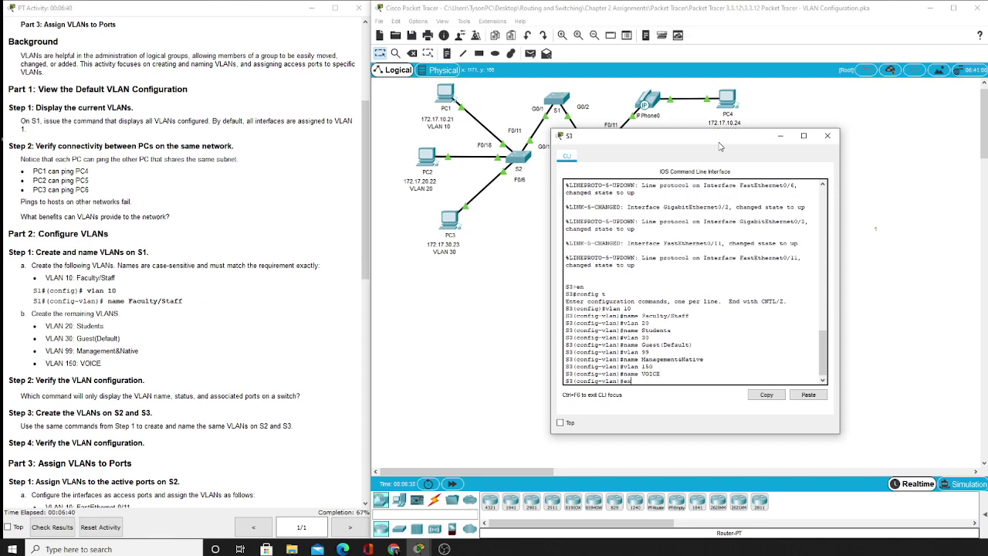
pyautogui.write('it')
pyautogui.press('Return')
# - Run do show vlan brief on S3 to confirm VLANs 10, 20, 30, 99 and 150 are active
pyautogui.write('do show ')
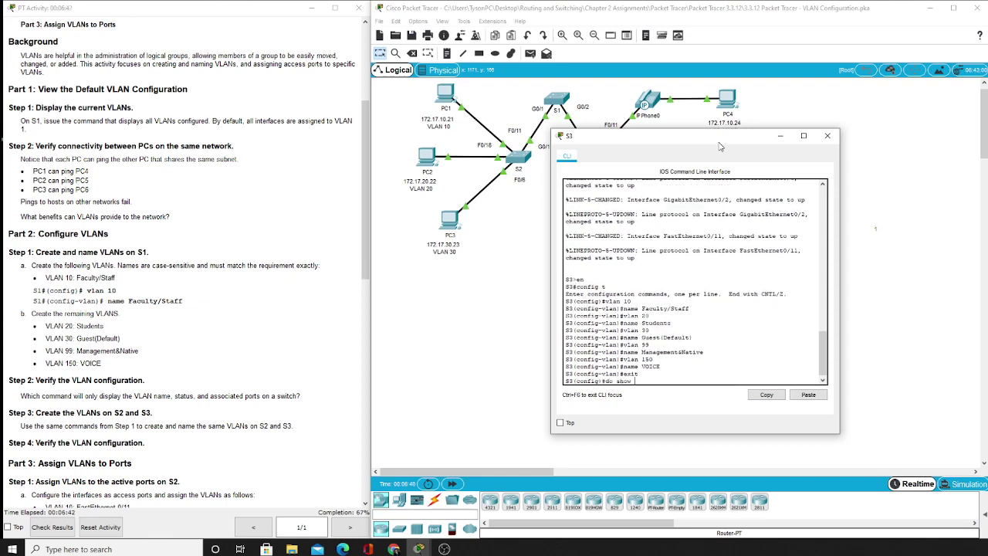
pyautogui.write('vlan brief')
pyautogui.press('Return')
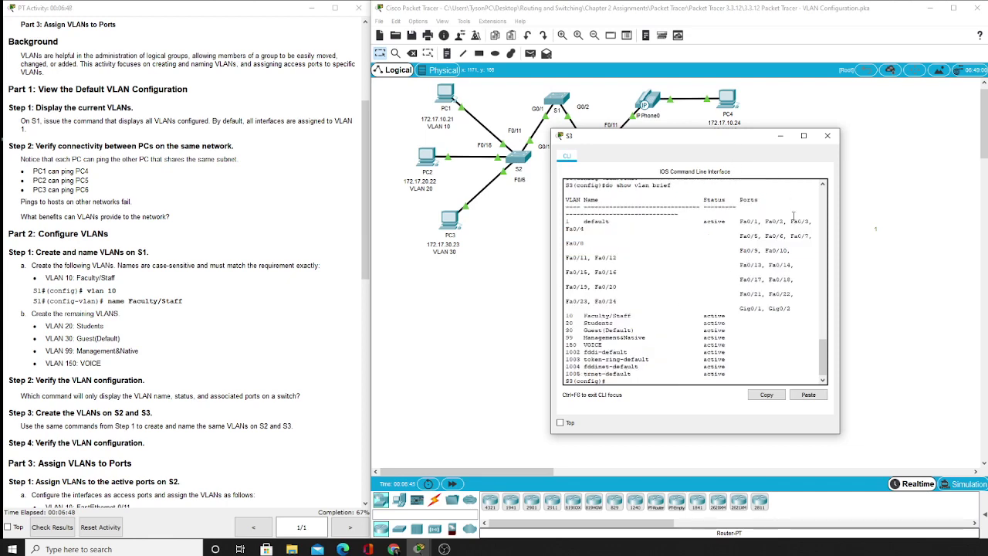
# - Close S3's console and scroll the activity instructions to Part 3 Step 1
pyautogui.click(827, 137)
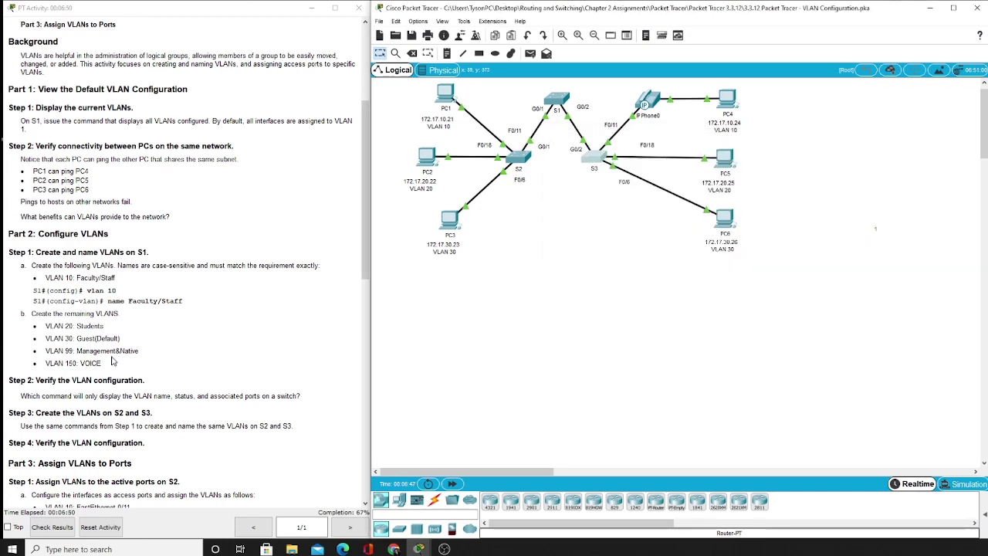
pyautogui.scroll(-3, 115, 355)
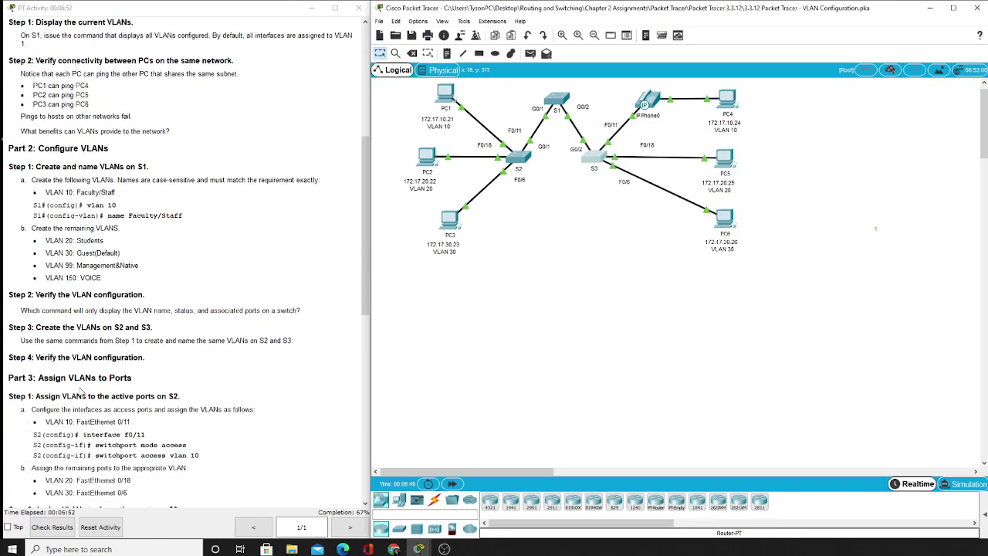
pyautogui.scroll(-3, 109, 382)
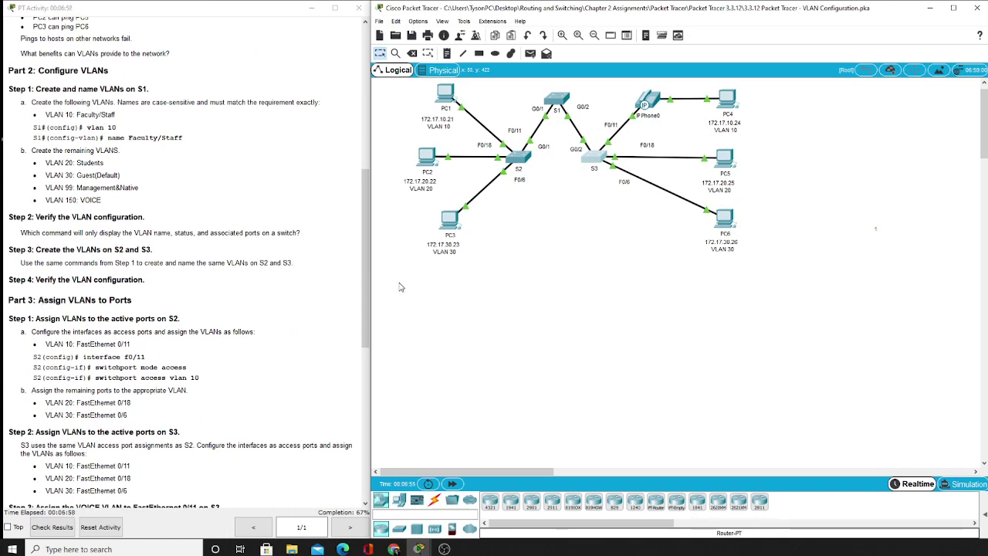
pyautogui.scroll(-3, 108, 333)
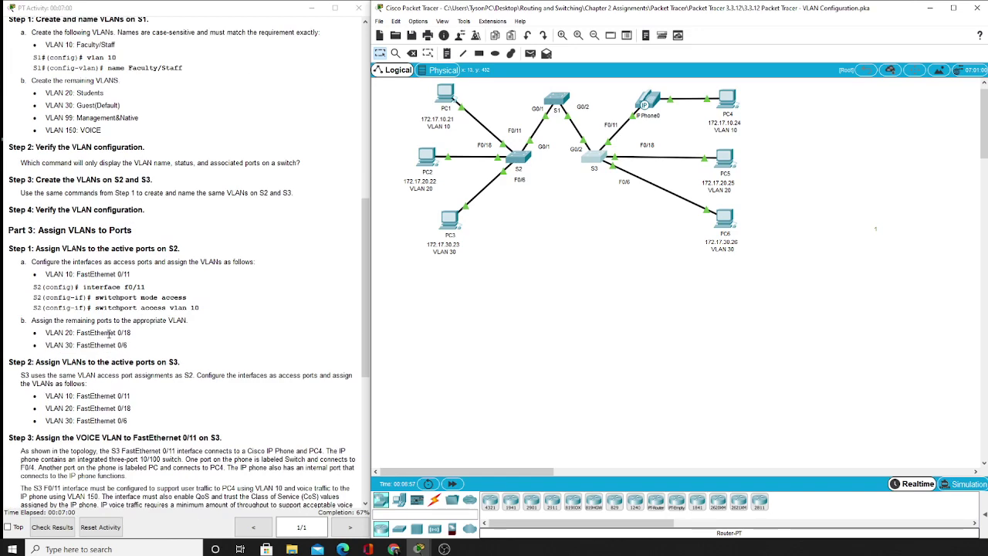
pyautogui.scroll(3, 108, 333)
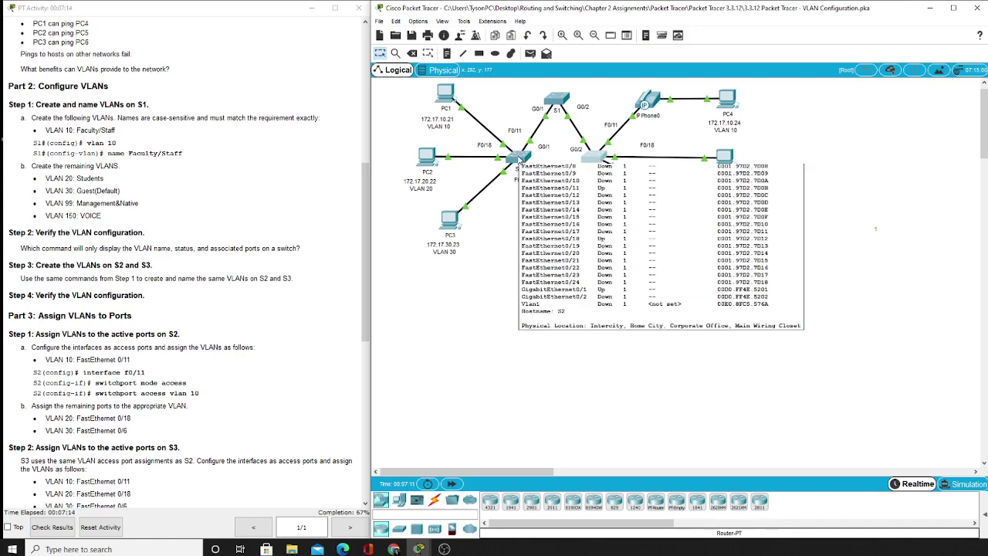
# - Make S2's FastEthernet 0/11 an access port in VLAN 10, correcting the rejected vlan10 command
pyautogui.click(518, 158)
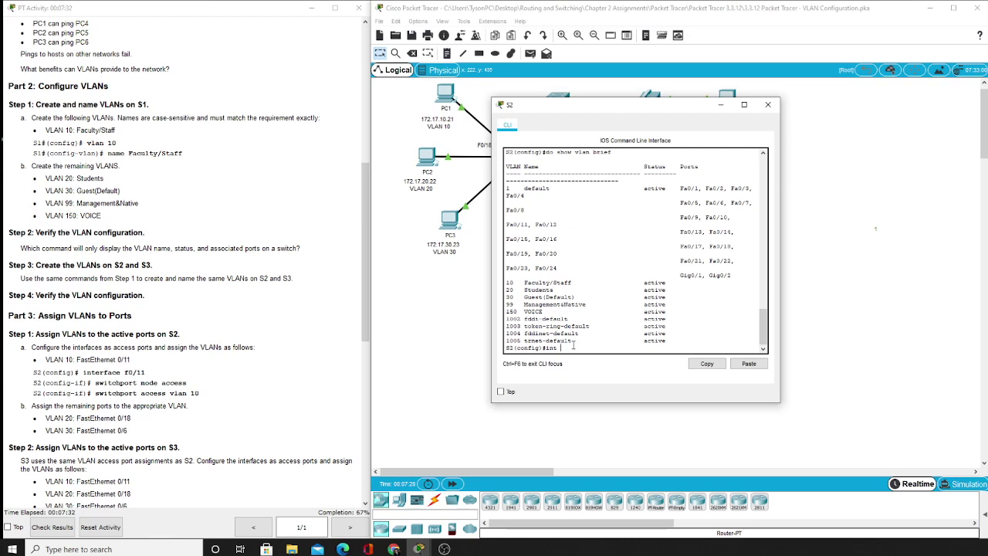
pyautogui.write('0/11')
pyautogui.press('Return')
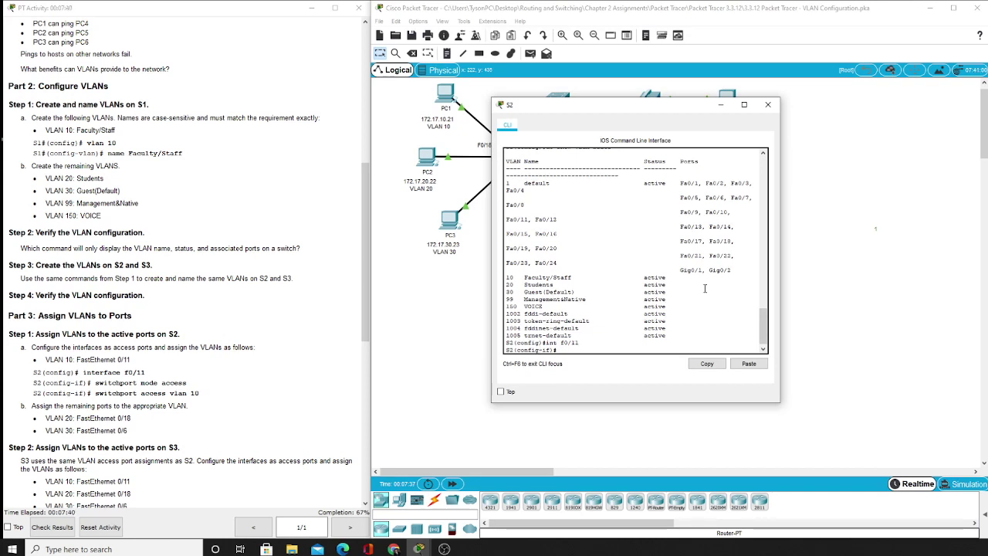
pyautogui.write('switchport mode acce')
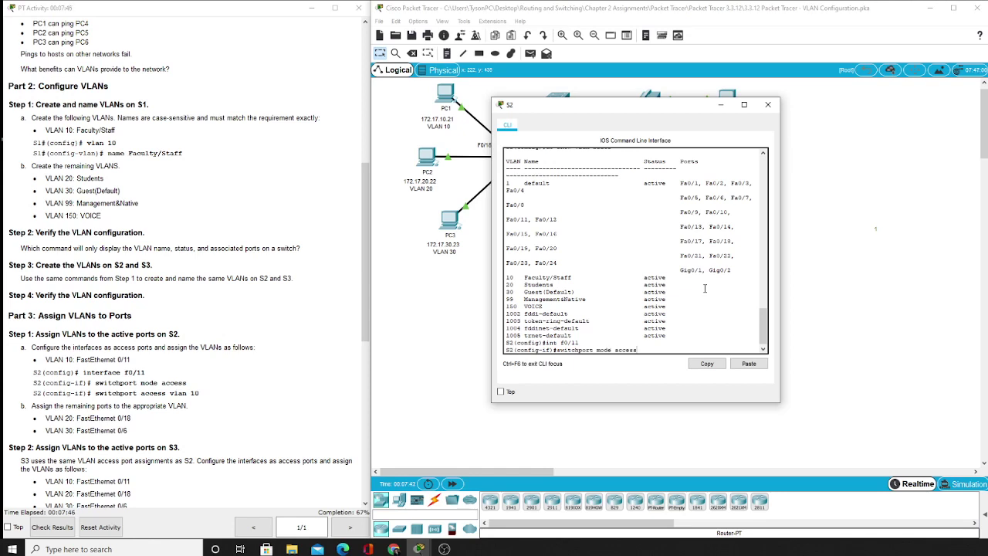
pyautogui.write('ss')
pyautogui.press('Return')
pyautogui.write('switc')
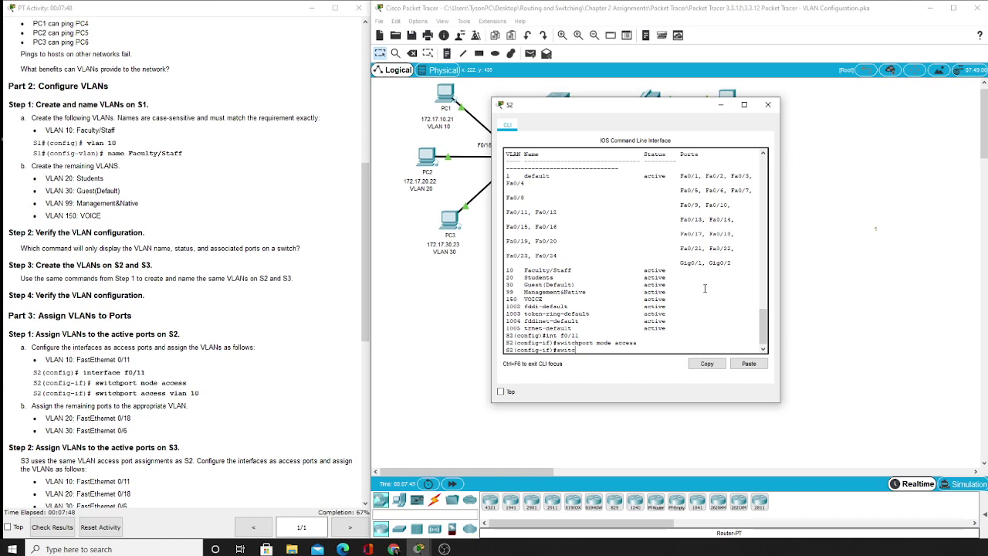
pyautogui.write('hport access vlan10')
pyautogui.press('Return')
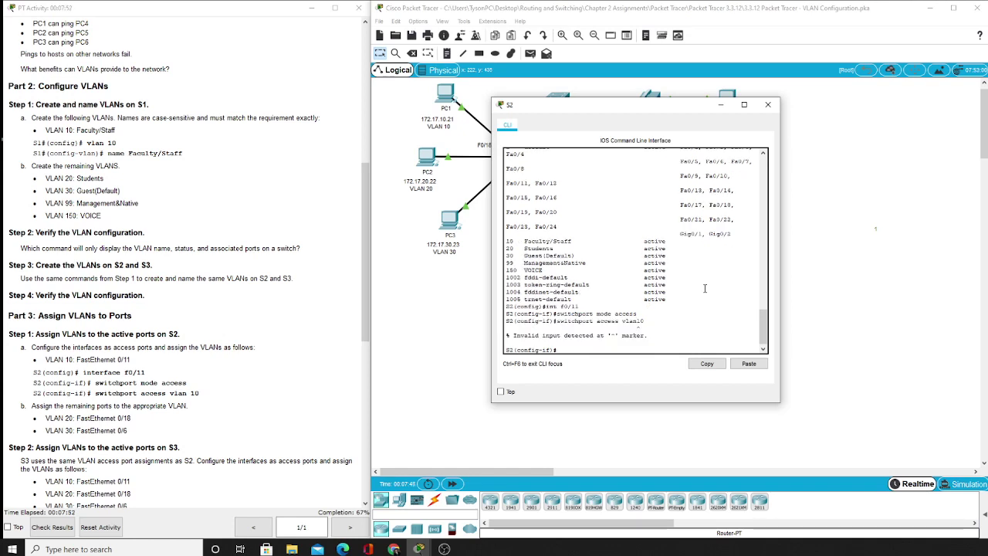
pyautogui.press('Up')
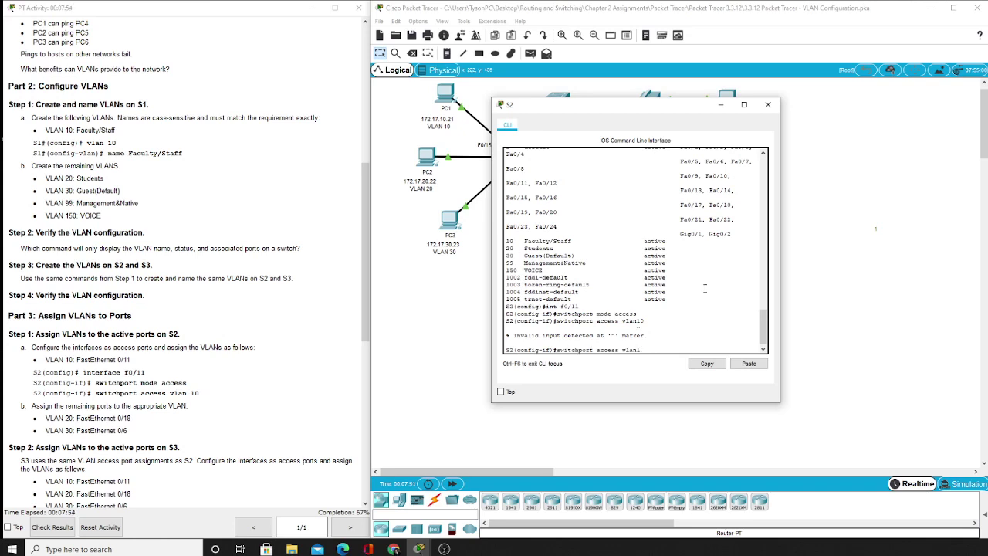
pyautogui.press('Return')
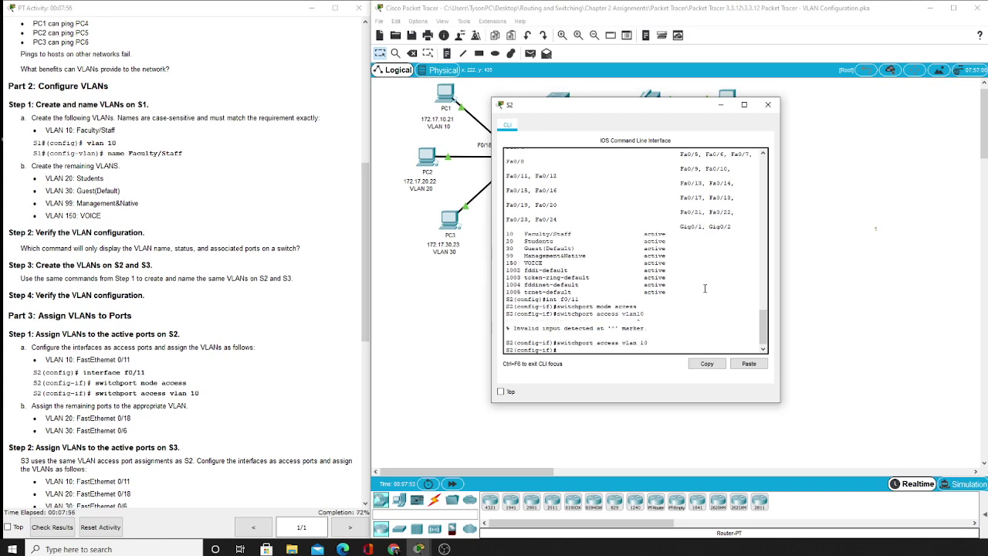
pyautogui.press('Return')
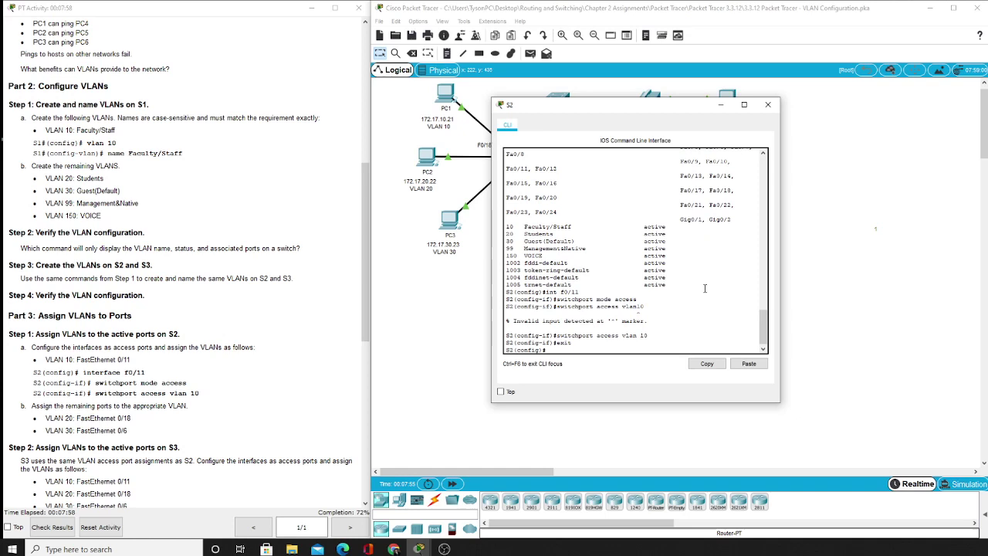
# - Make S2's F0/18 an access port in VLAN 20
pyautogui.write('int')
pyautogui.write('f 0/18')
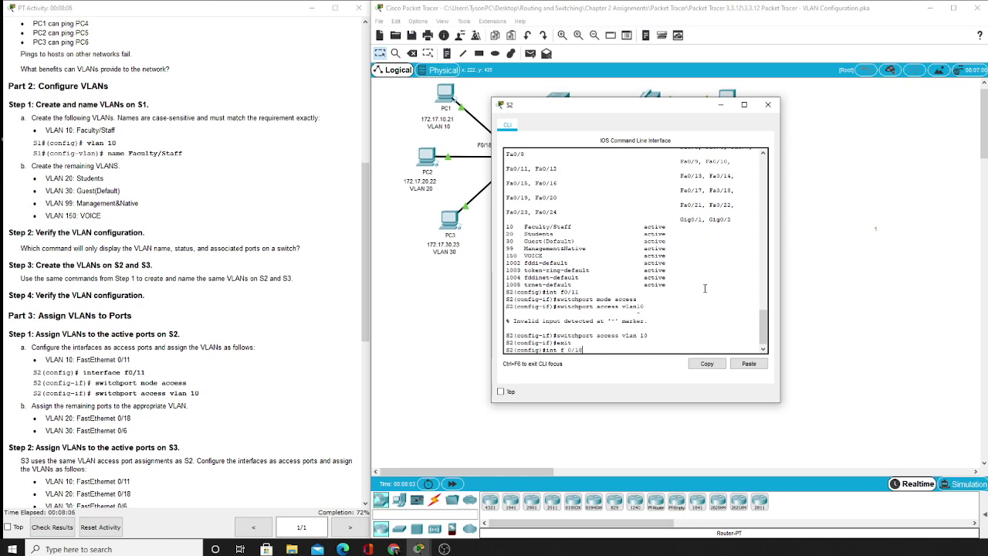
pyautogui.press('BackSpace')
pyautogui.press('BackSpace')
pyautogui.press('BackSpace')
pyautogui.press('BackSpace')
pyautogui.press('BackSpace')
pyautogui.write('0')
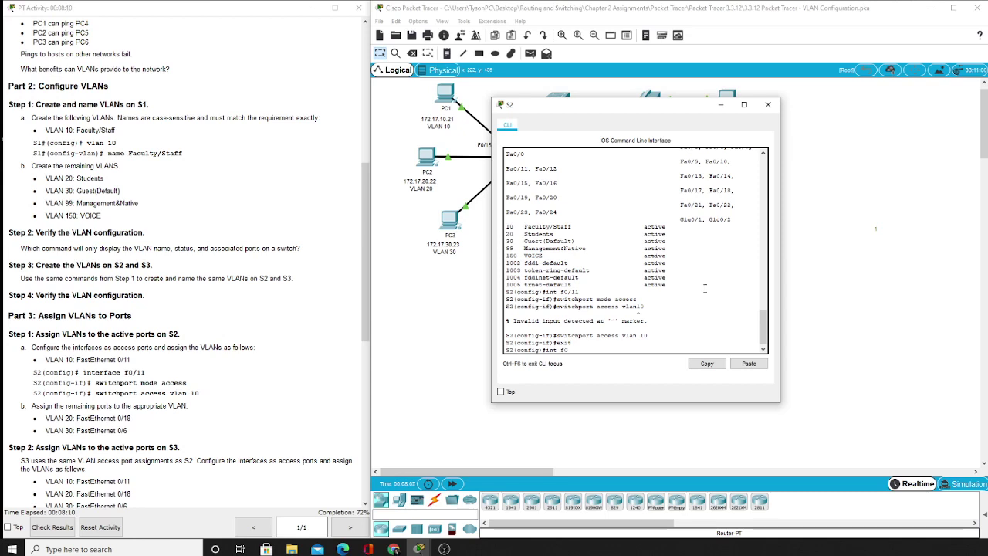
pyautogui.write('/18')
pyautogui.press('Return')
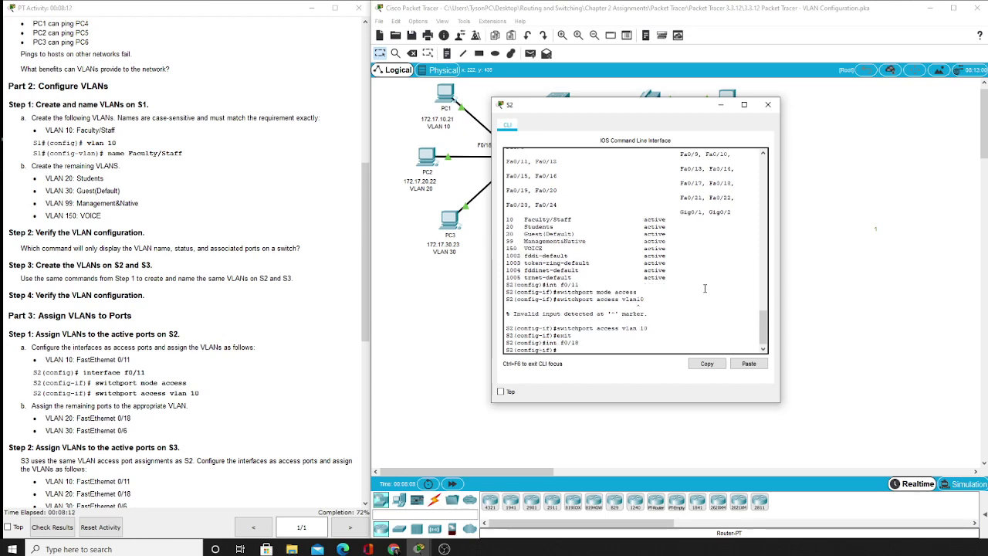
pyautogui.write('switchport mode acces')
pyautogui.write('s')
pyautogui.press('Return')
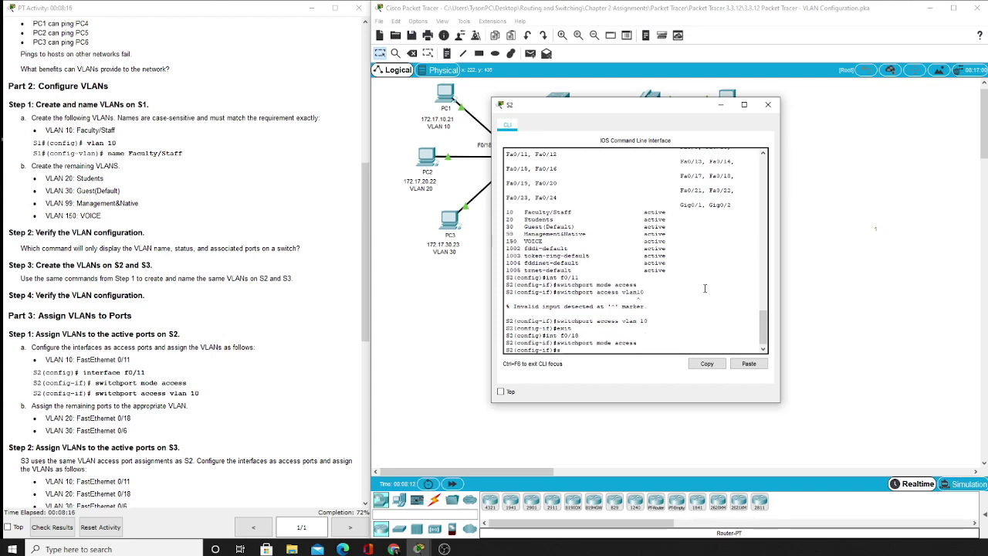
pyautogui.write('switchport access vlan 20')
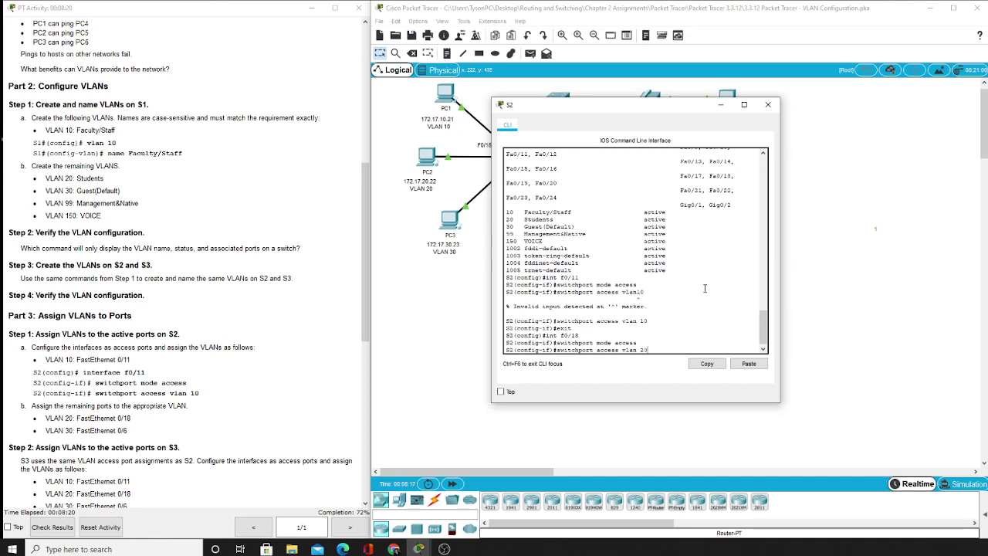
pyautogui.press('Return')
pyautogui.write('sxit')
pyautogui.press('Return')
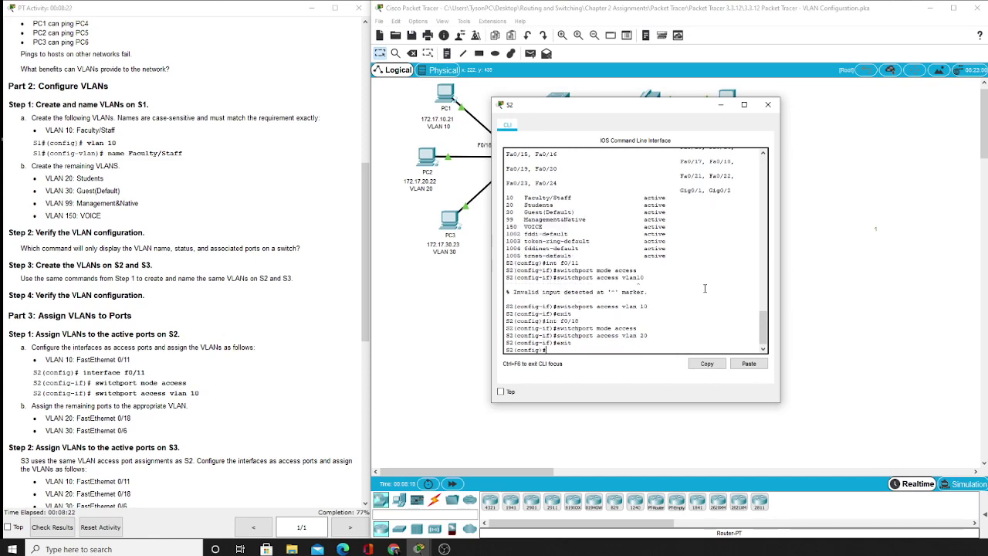
# - Make S2's F0/6 an access port in VLAN 30
pyautogui.write('f')
pyautogui.press('BackSpace')
pyautogui.write('int f0/6')
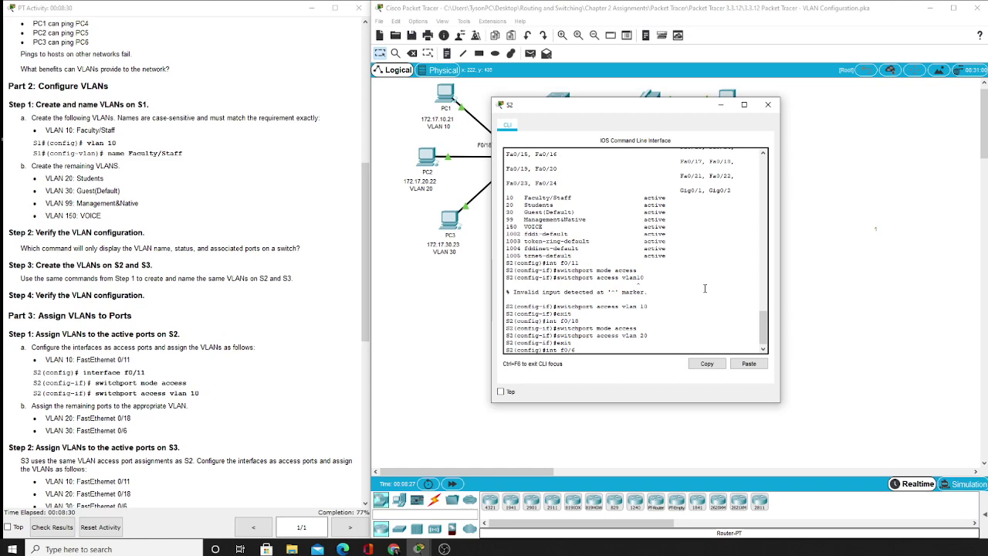
pyautogui.press('Return')
pyautogui.write('sw')
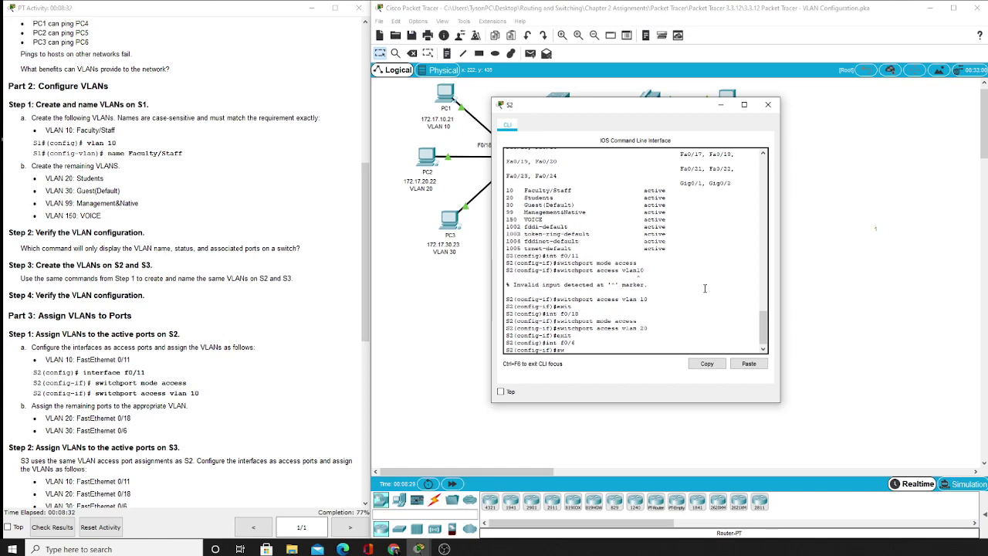
pyautogui.write('itchport mode')
pyautogui.press('Return')
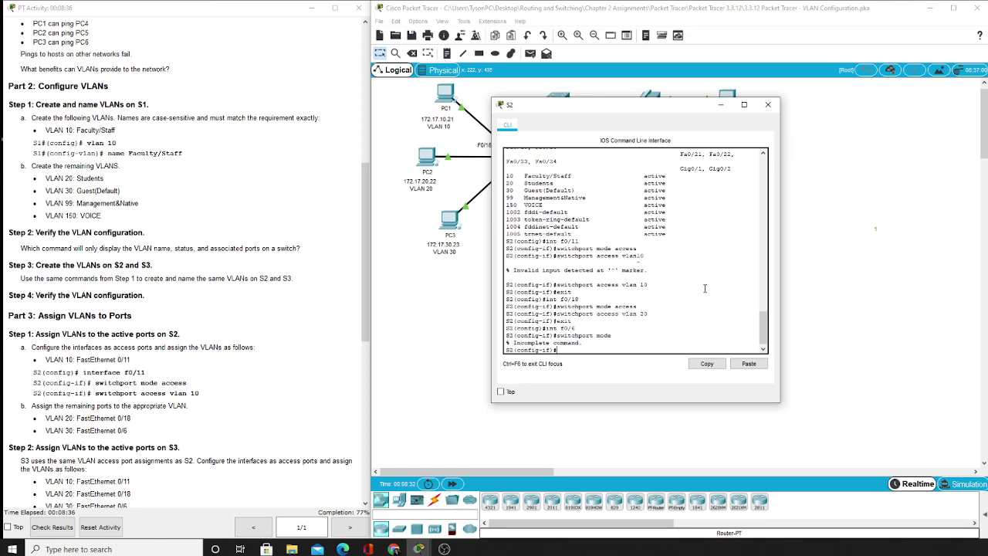
pyautogui.press('Up')
pyautogui.write('access')
pyautogui.press('Return')
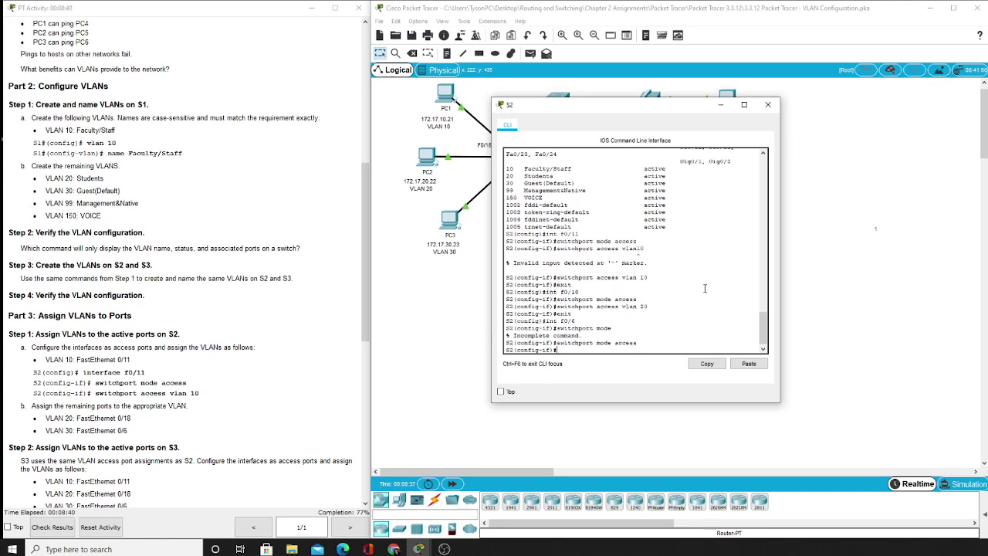
pyautogui.write('switchport access vlan 30')
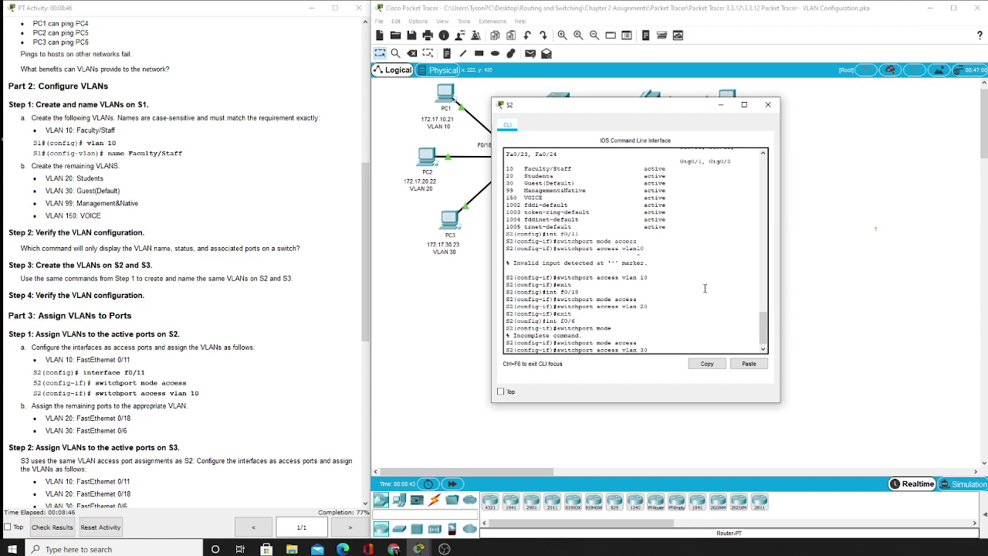
pyautogui.press('Return')
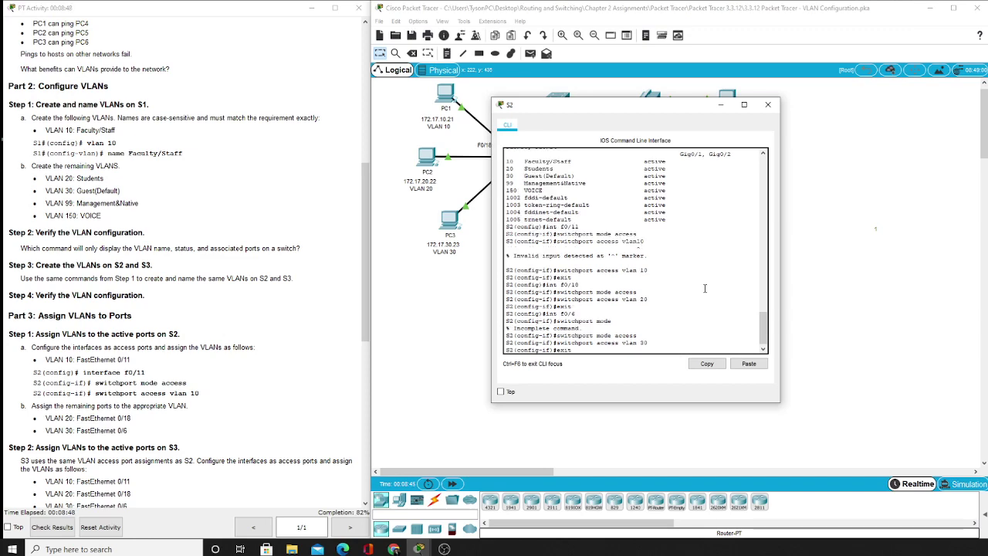
pyautogui.scroll(-3, 137, 371)
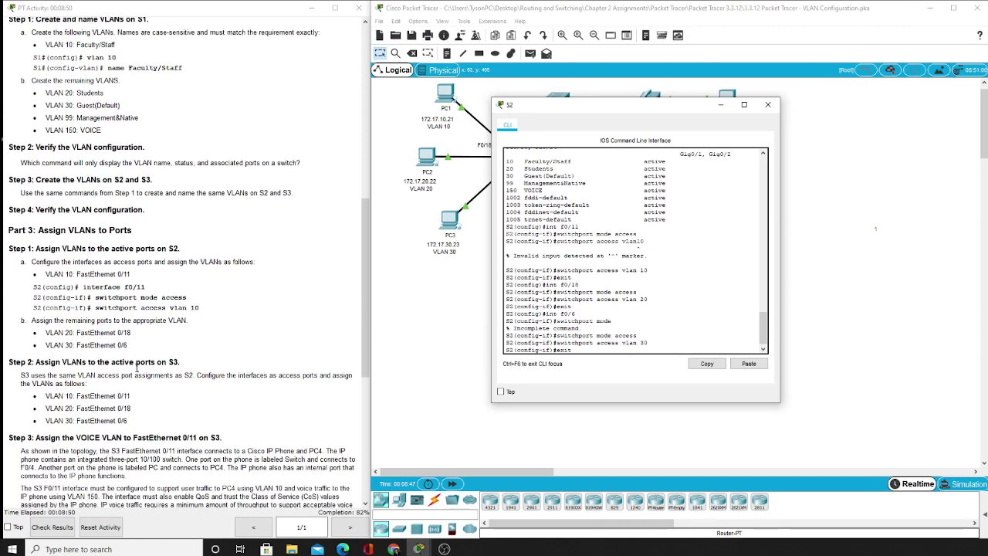
pyautogui.scroll(-1, 137, 368)
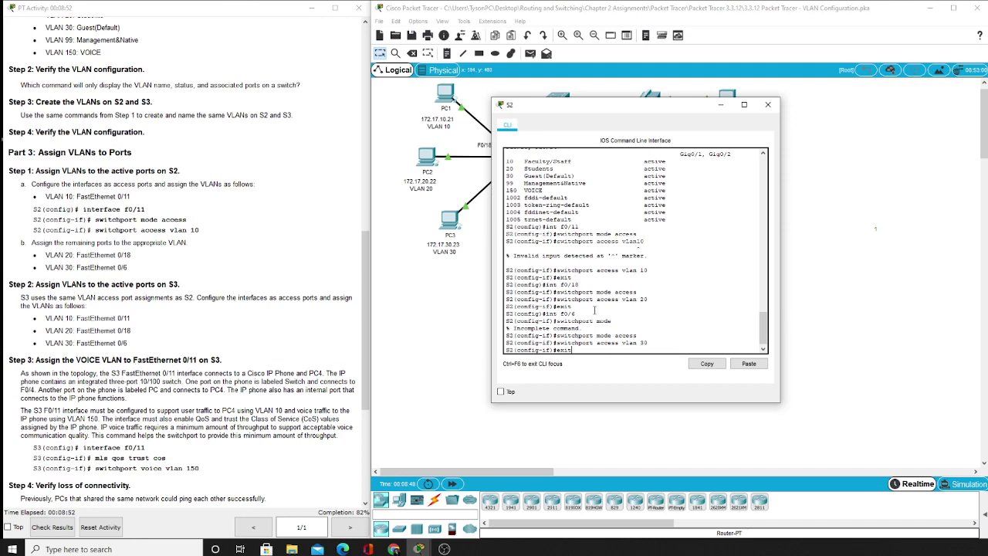
pyautogui.write('exit')
pyautogui.press('Return')
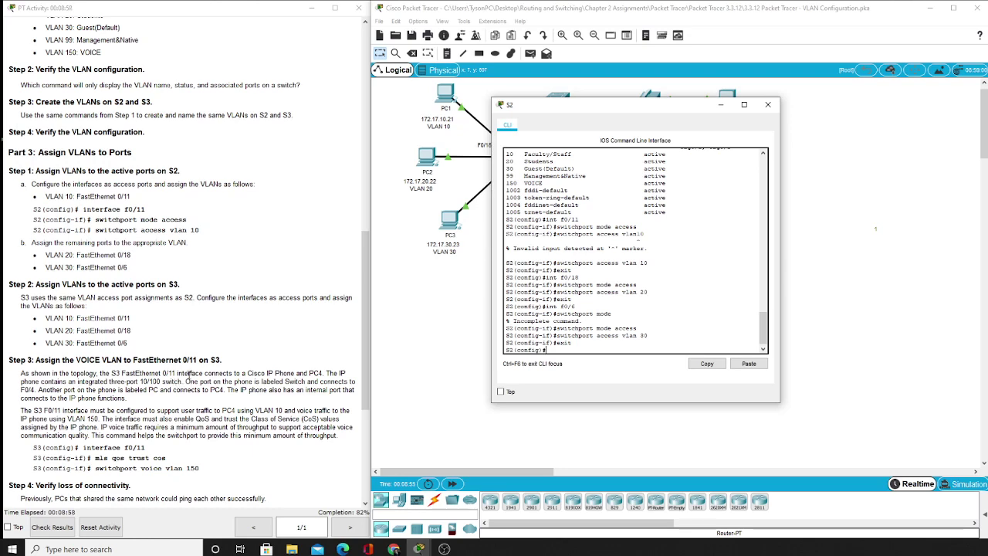
# - Switch to S3's console and make F0/11 an access port in VLAN 10
pyautogui.click(769, 106)
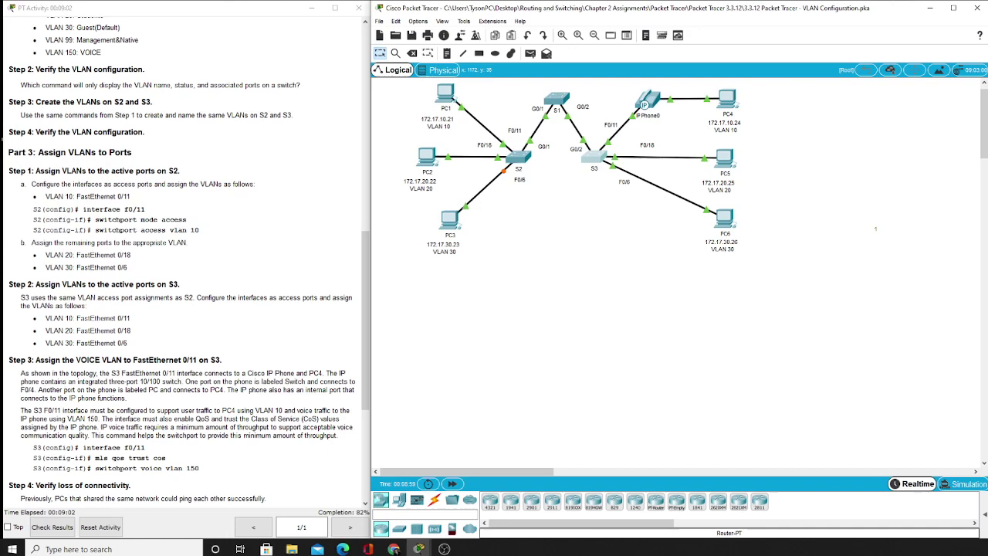
pyautogui.click(594, 157)
pyautogui.press('Return')
pyautogui.press('Return')
pyautogui.press('Return')
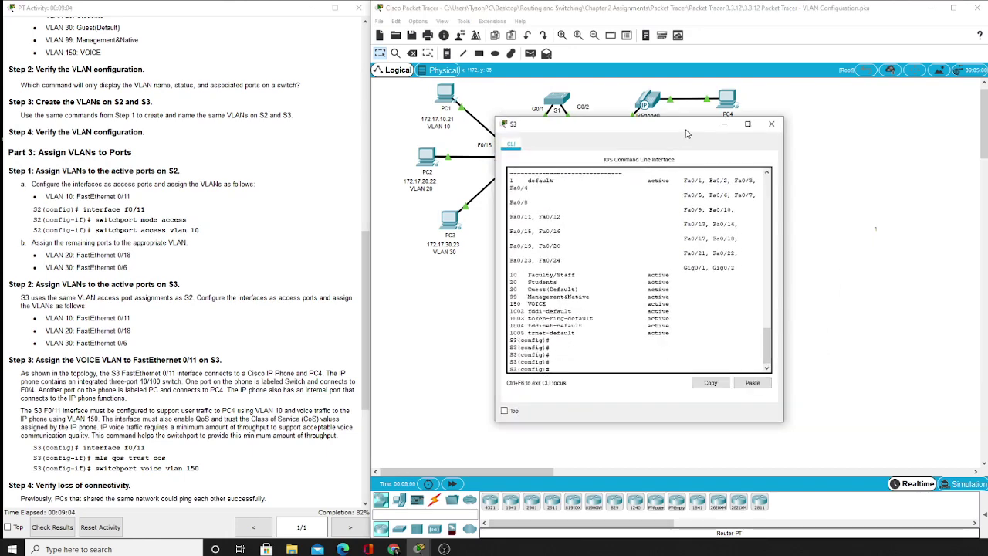
pyautogui.write('int f0')
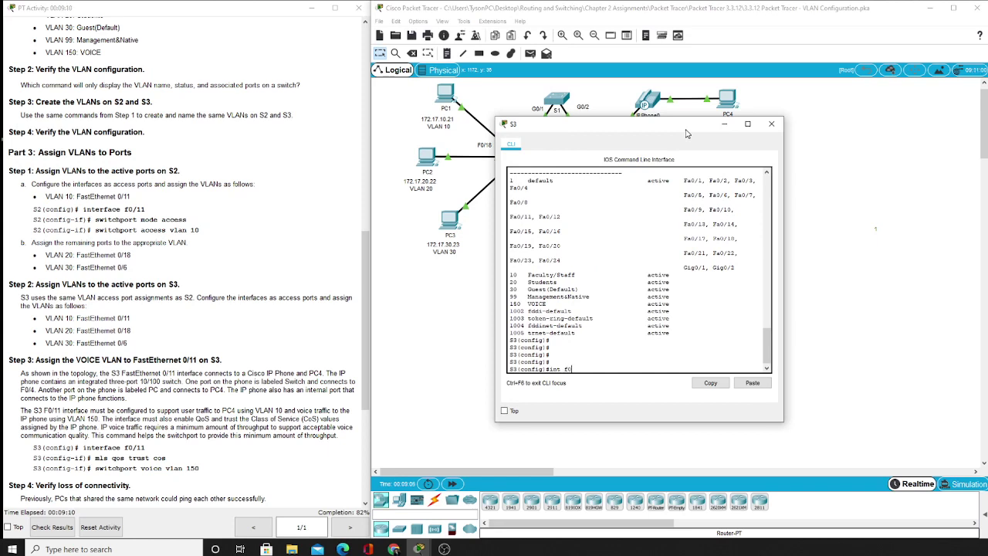
pyautogui.write('/11')
pyautogui.press('Return')
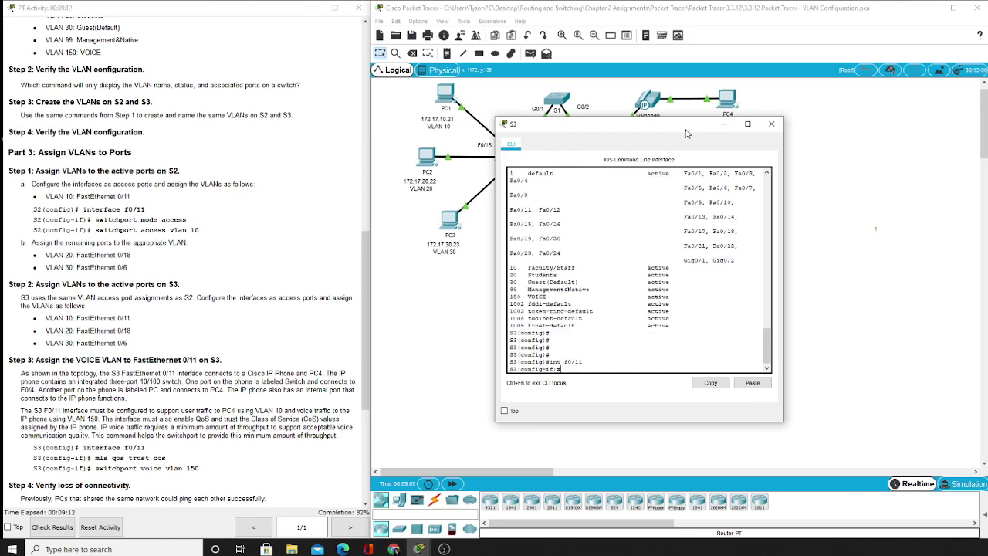
pyautogui.write('switchport mode access')
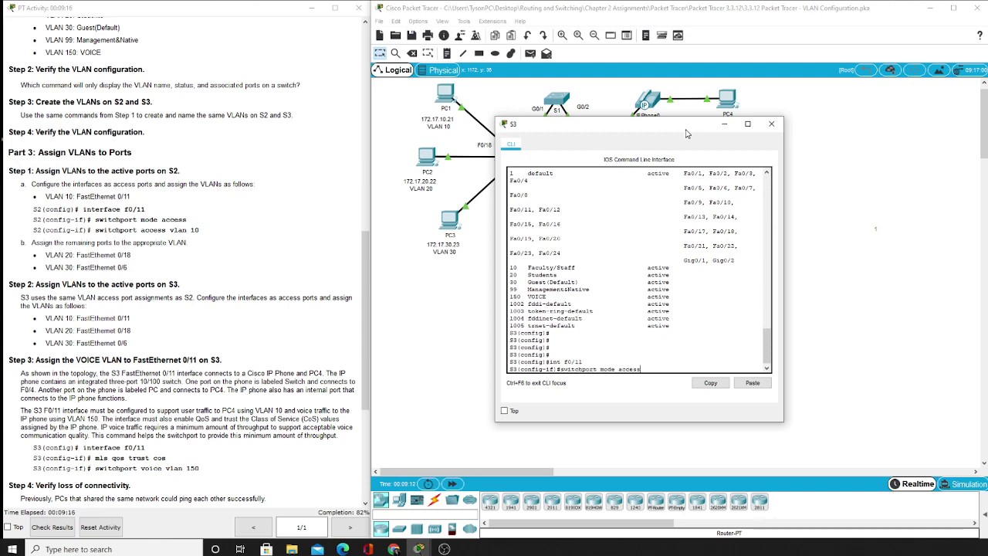
pyautogui.press('Return')
pyautogui.write('switchport')
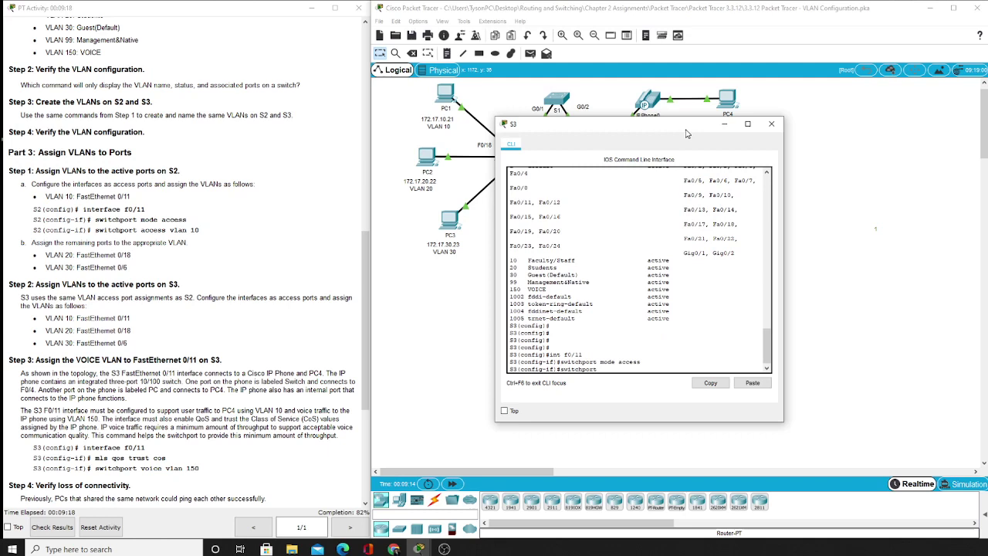
pyautogui.write(' access ')
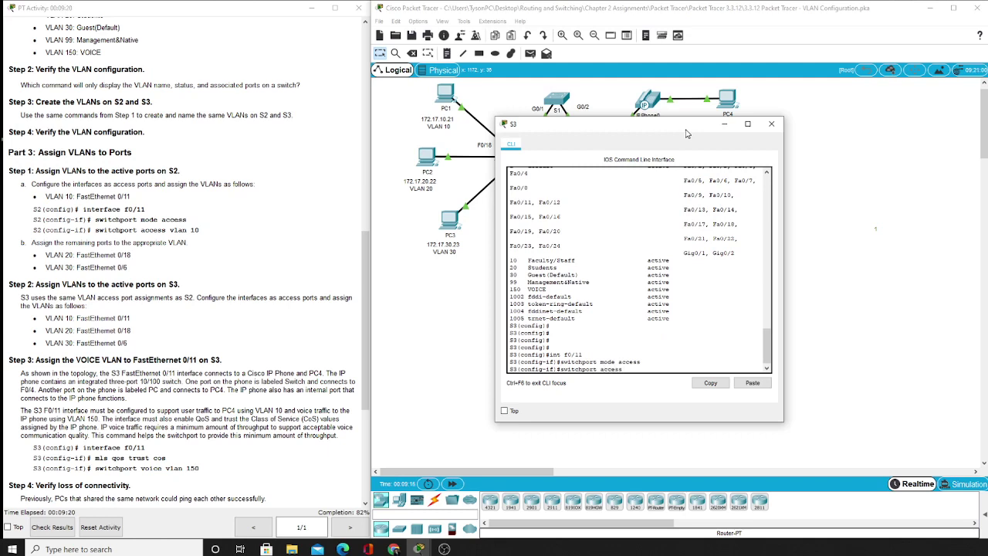
pyautogui.write('vlan 10')
pyautogui.press('Return')
pyautogui.write('exit')
pyautogui.press('Return')
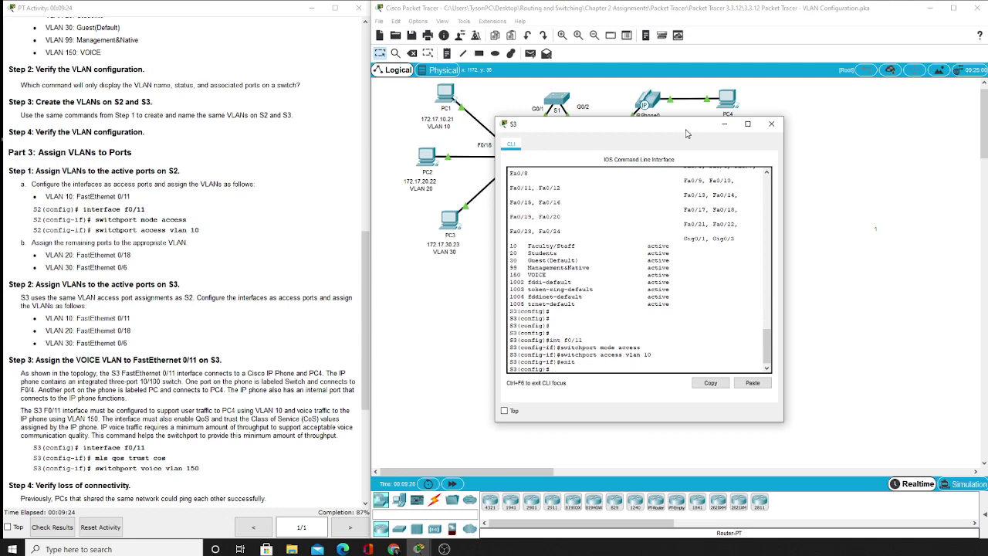
# - Select S3's F0/18 and enter 'switchport mode access'
pyautogui.write('int f0/18')
pyautogui.press('Return')
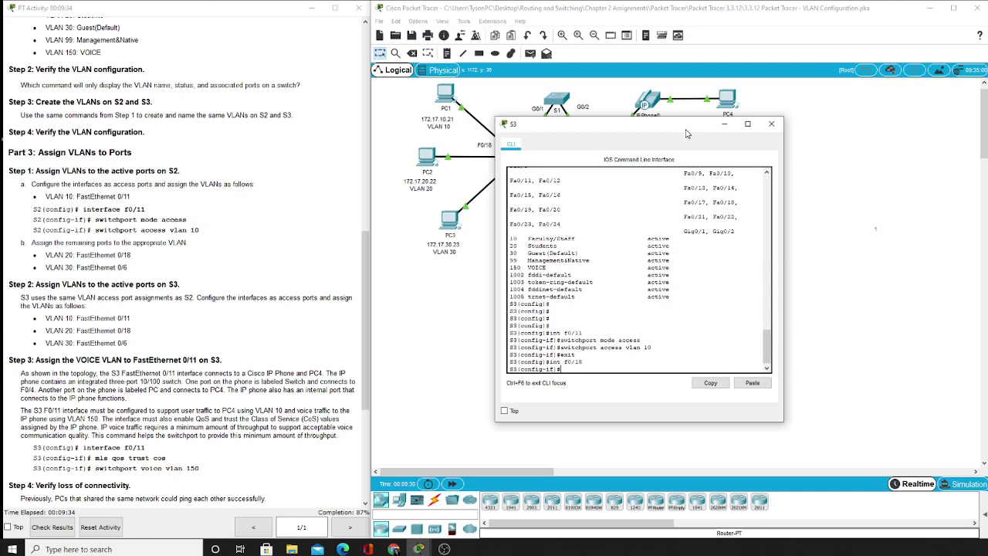
pyautogui.write('switchport mode access')
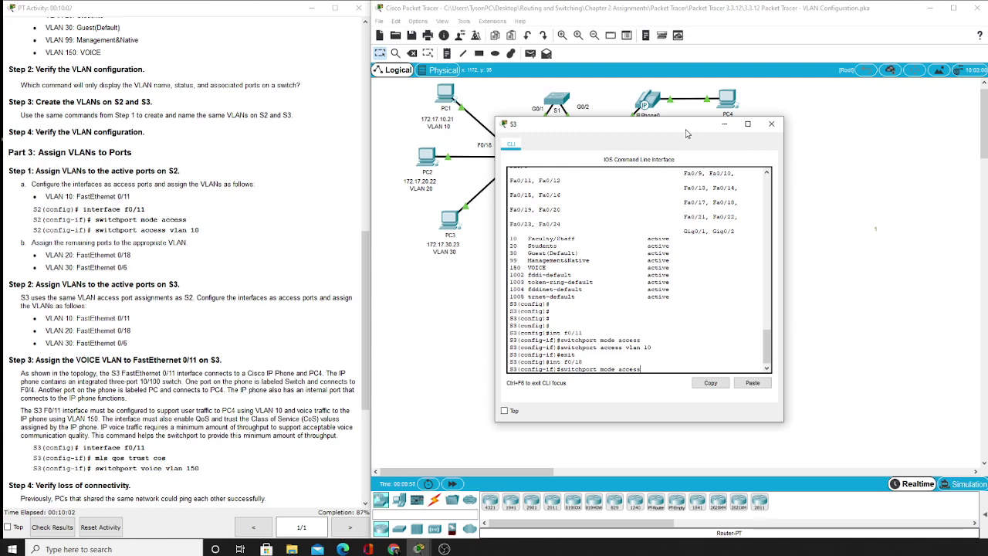
# - Set S3's F0/18 to access mode and assign it to VLAN 20
pyautogui.press('Return')
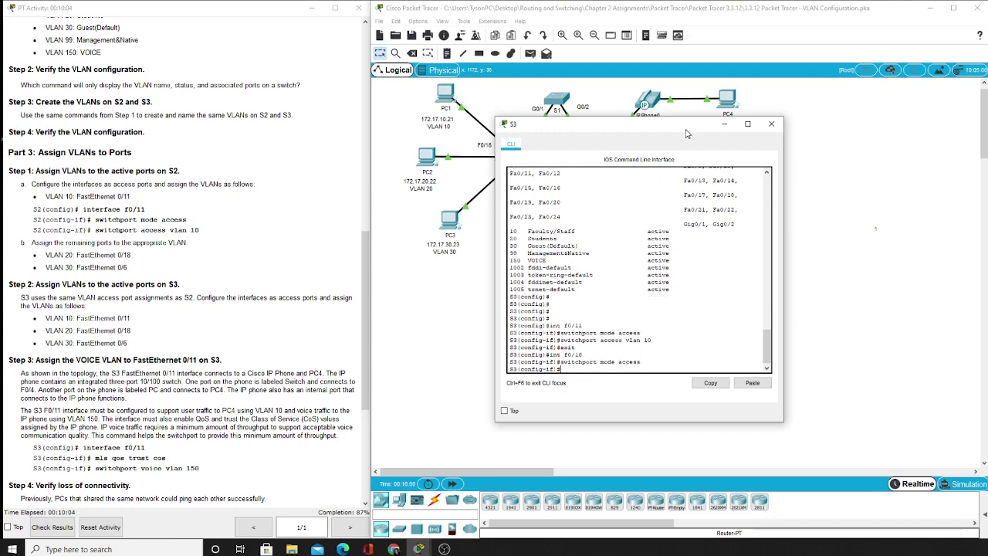
pyautogui.write('switchport access')
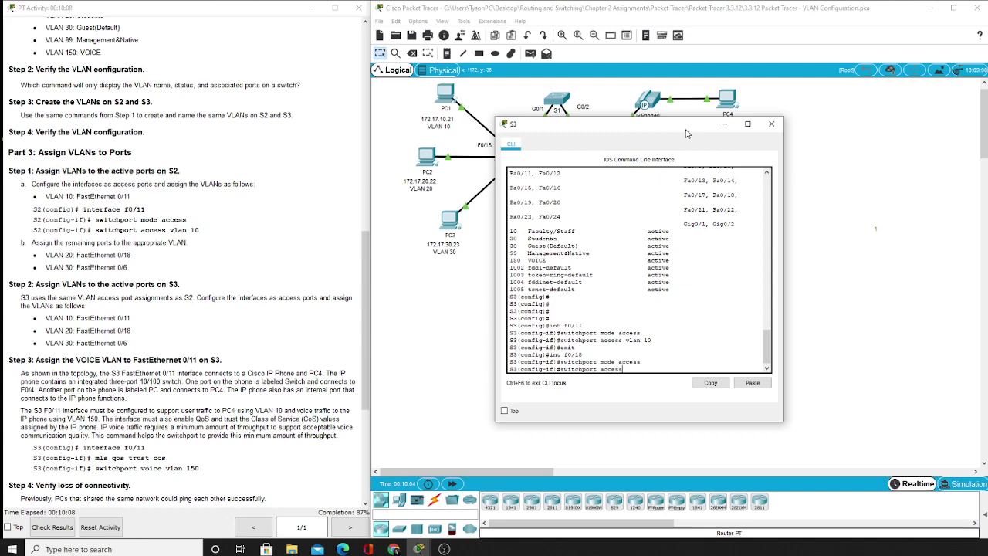
pyautogui.press('BackSpace')
pyautogui.press('BackSpace')
pyautogui.press('BackSpace')
pyautogui.write('ess vblan')
pyautogui.press('BackSpace')
pyautogui.press('BackSpace')
pyautogui.press('BackSpace')
pyautogui.write('lan 20')
pyautogui.press('Return')
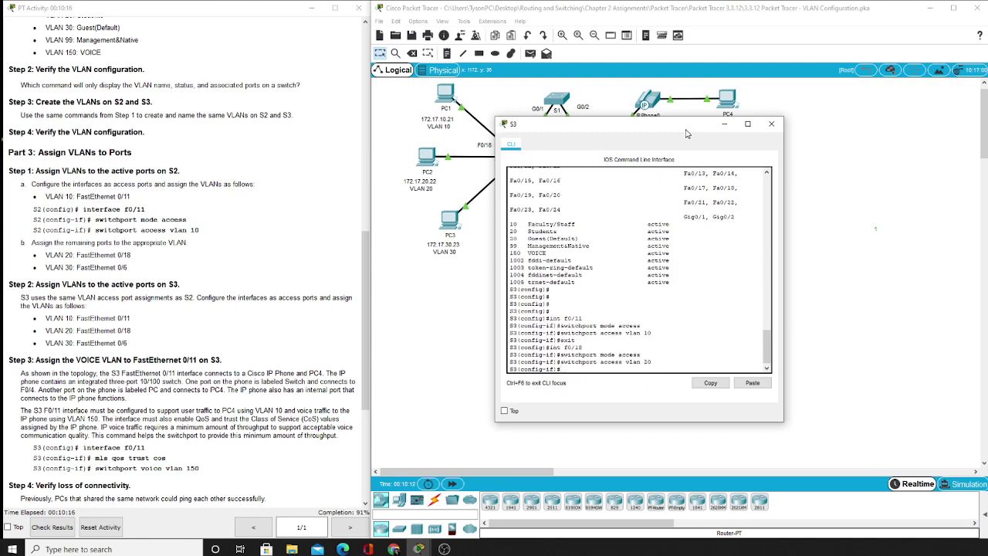
pyautogui.write('exit')
pyautogui.press('Return')
# - Make S3's F0/6 an access port in VLAN 30
pyautogui.write('i')
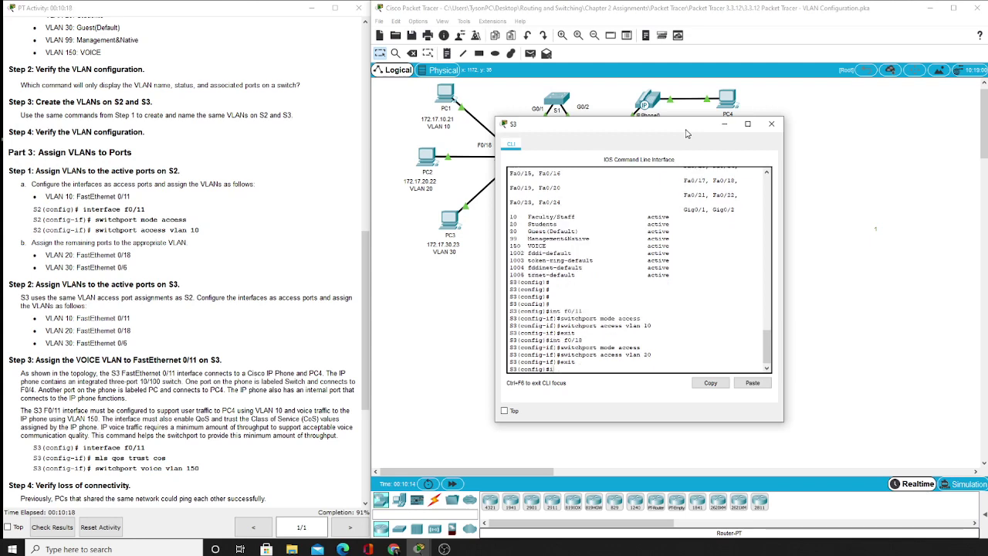
pyautogui.write('nt f0/6')
pyautogui.press('Return')
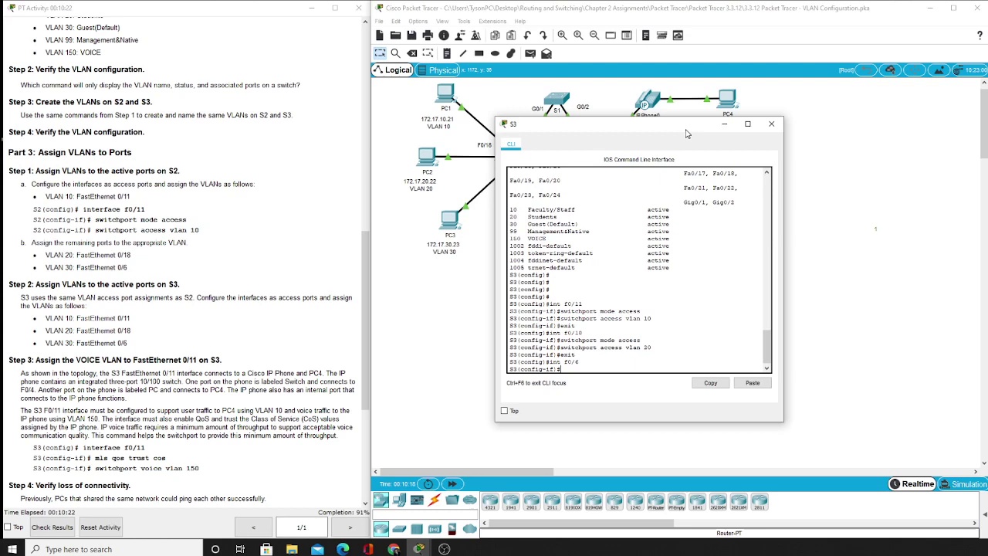
pyautogui.write('switchport ')
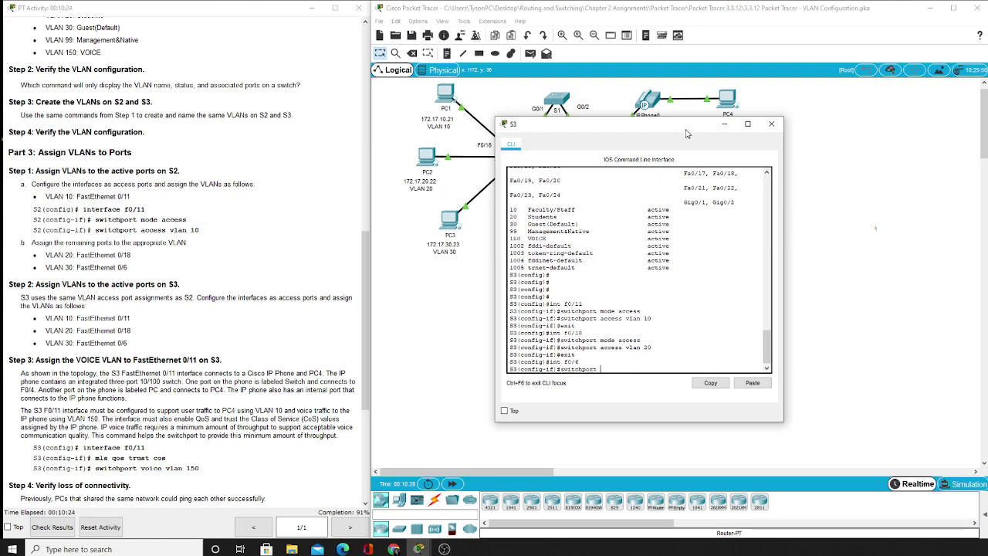
pyautogui.write('mode access')
pyautogui.press('Return')
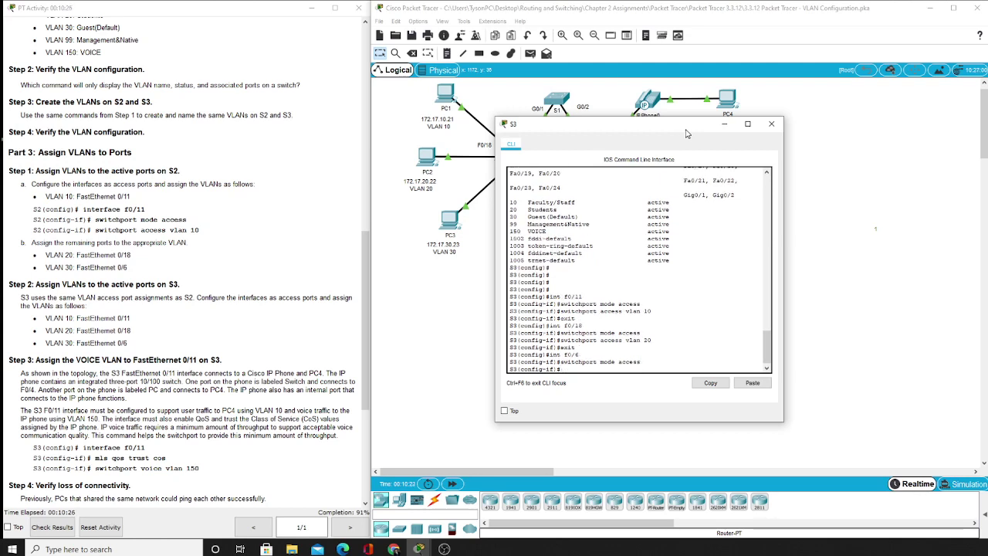
pyautogui.write('switchport access')
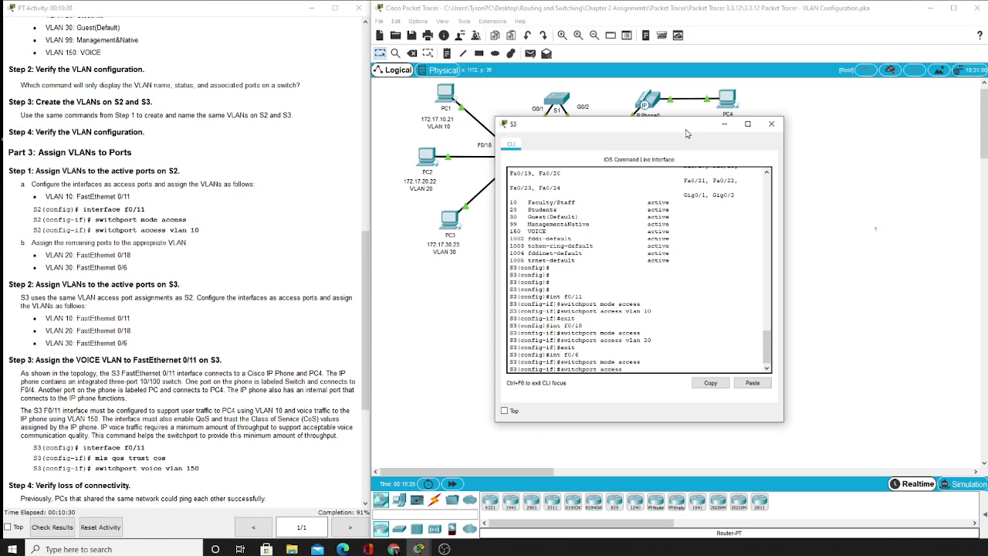
pyautogui.write(' vlan 30')
pyautogui.press('Return')
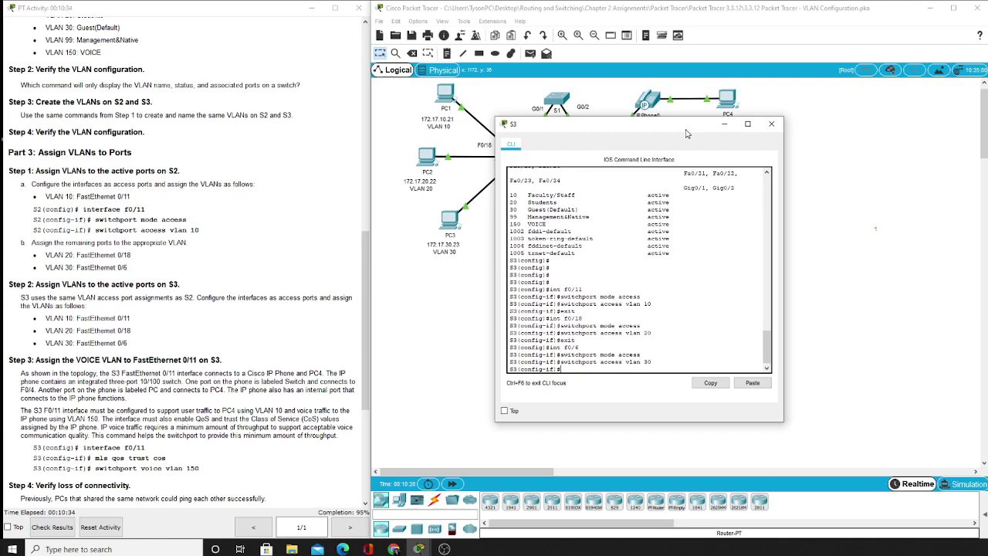
pyautogui.write('exit')
pyautogui.press('Return')
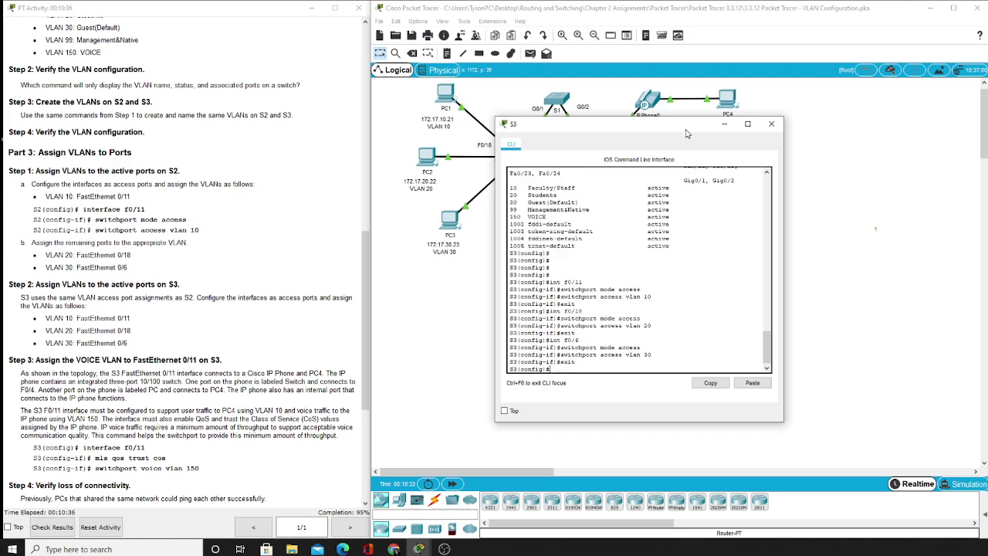
pyautogui.scroll(-3, 129, 353)
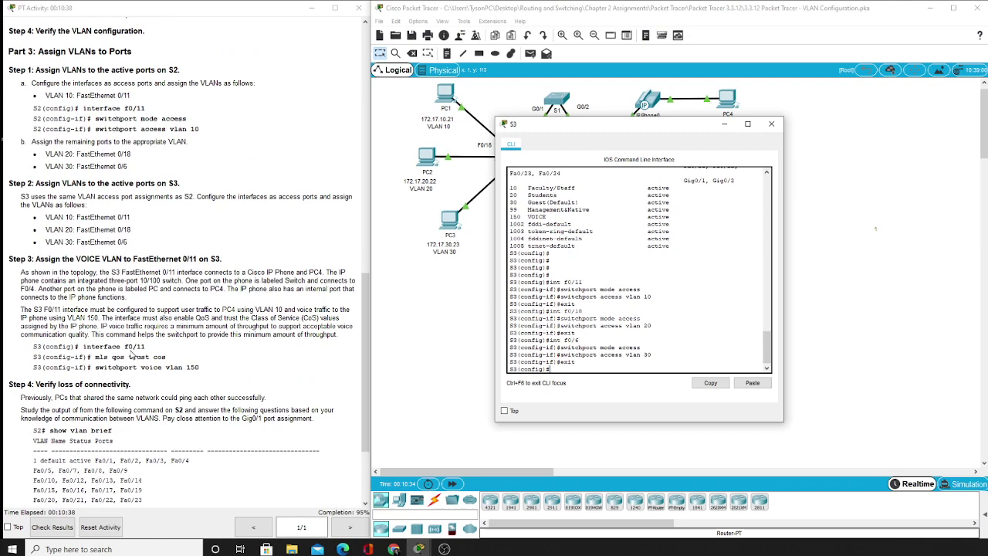
pyautogui.scroll(-1, 130, 352)
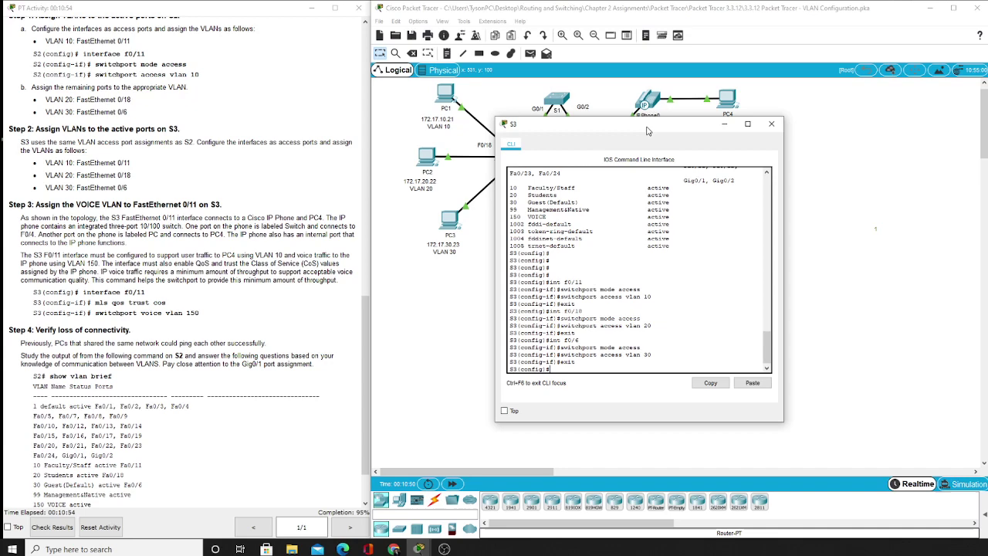
pyautogui.moveTo(649, 125); pyautogui.dragTo(662, 166)
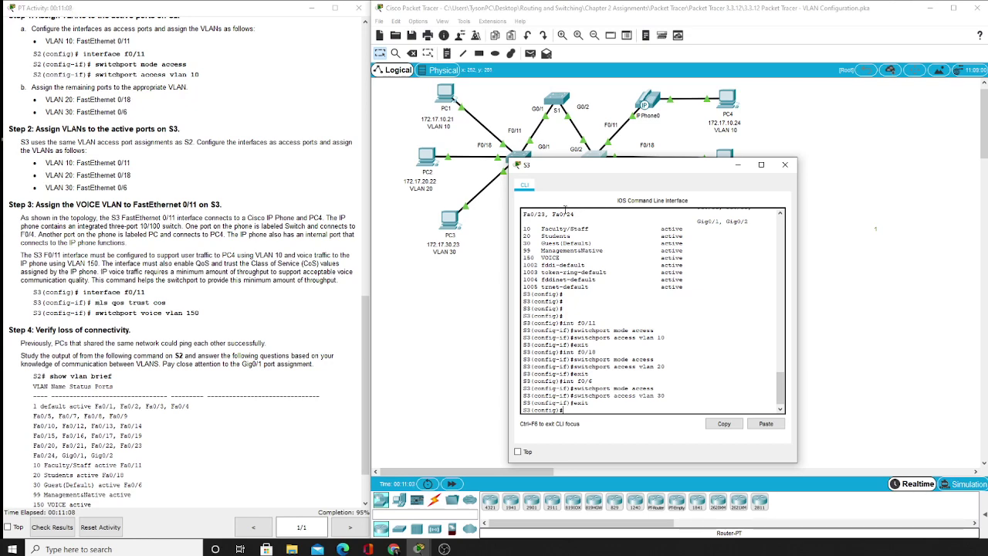
pyautogui.moveTo(646, 164); pyautogui.dragTo(645, 140)
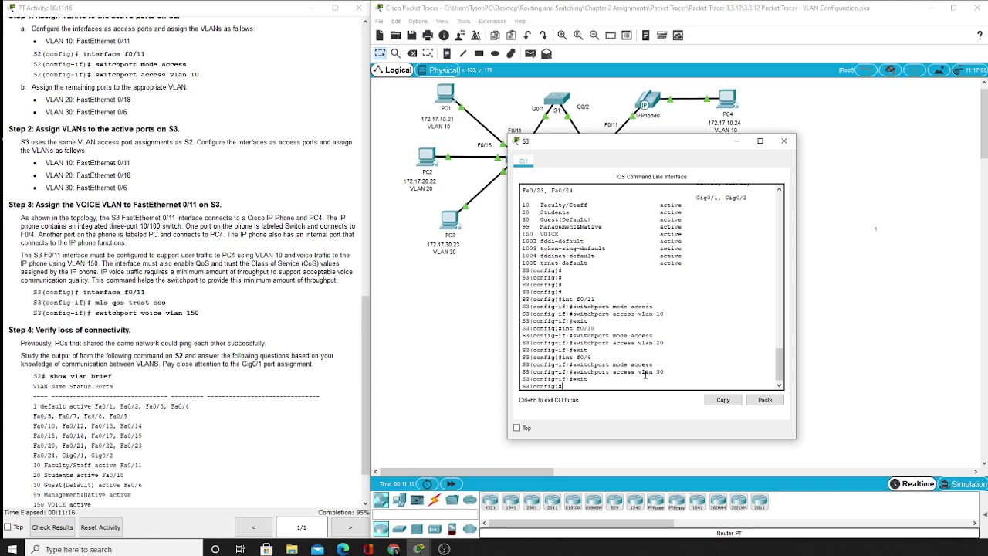
# - Give S3's F0/11 'mls qos trust cos' and voice VLAN 150, then exit configuration
pyautogui.write('int f0/11')
pyautogui.press('Return')
pyautogui.write('mls q')
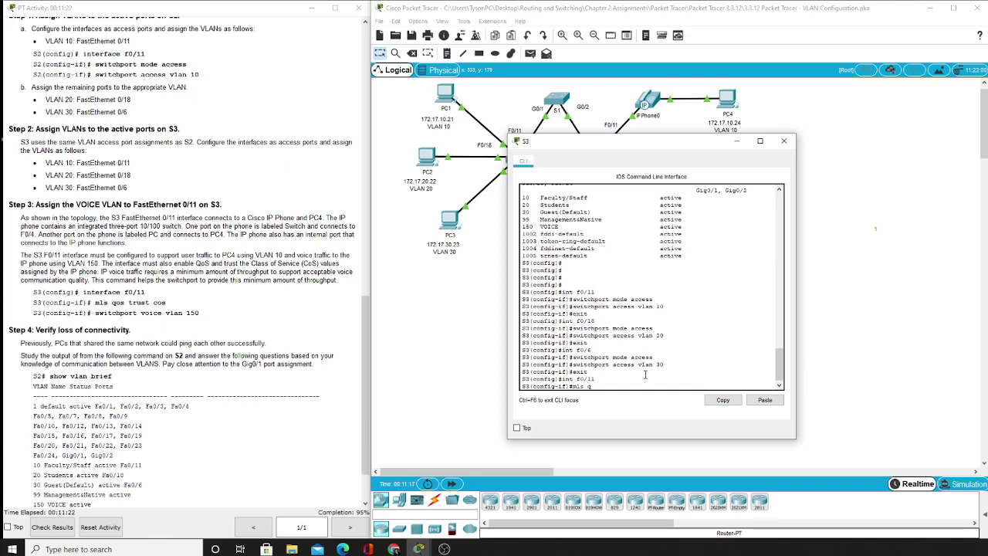
pyautogui.write('os trust cos')
pyautogui.press('Return')
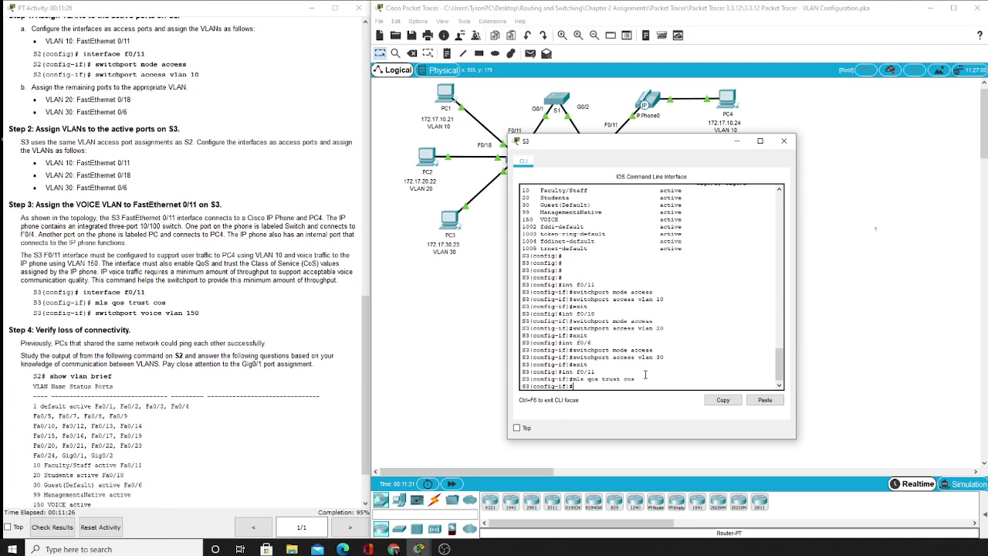
pyautogui.write('switchport v')
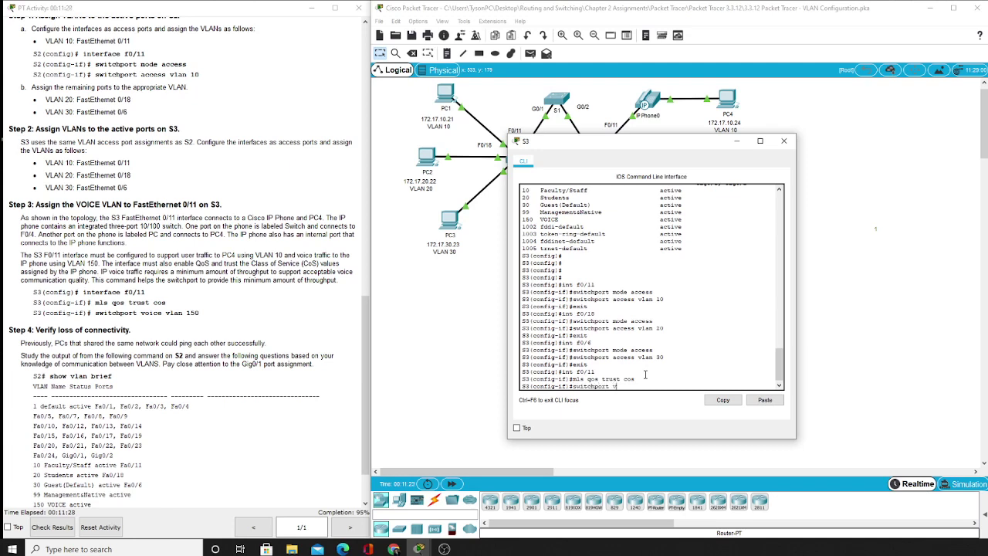
pyautogui.write('oice vlan 150')
pyautogui.press('Return')
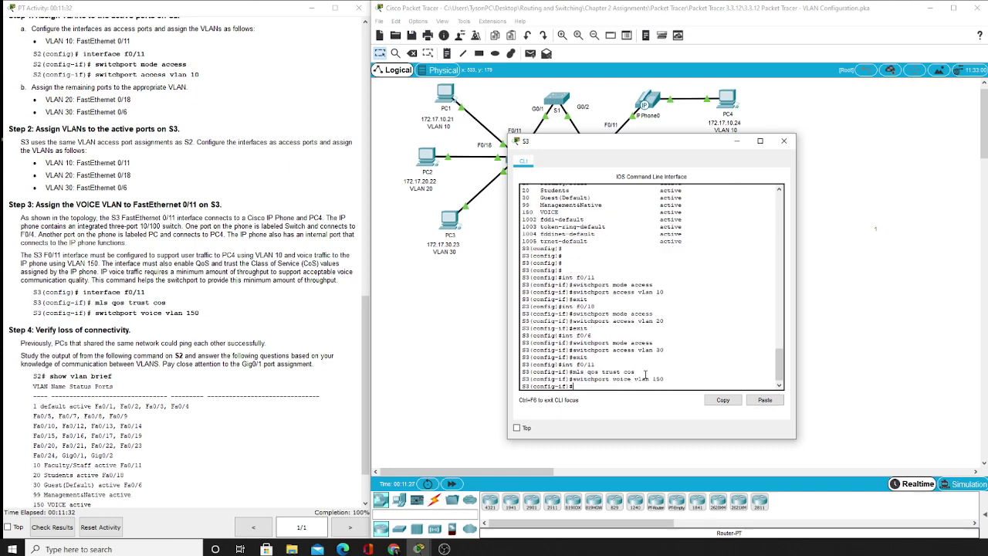
pyautogui.write('exit')
pyautogui.press('Return')
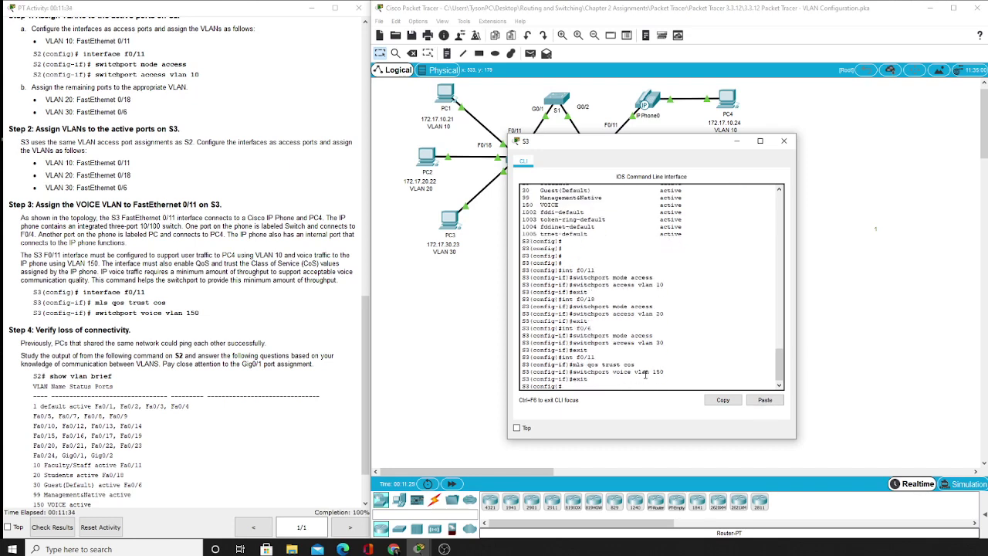
pyautogui.write('exit')
pyautogui.press('Return')
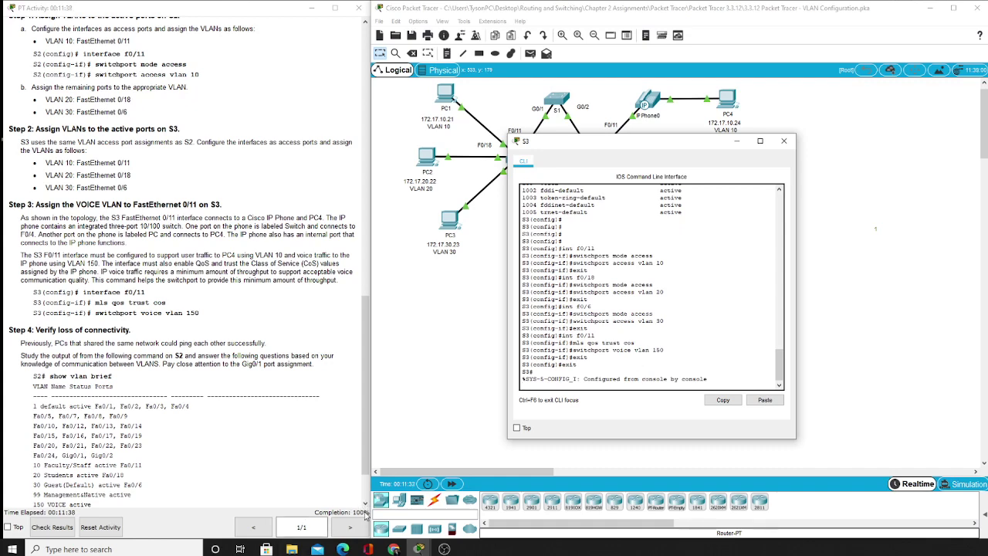